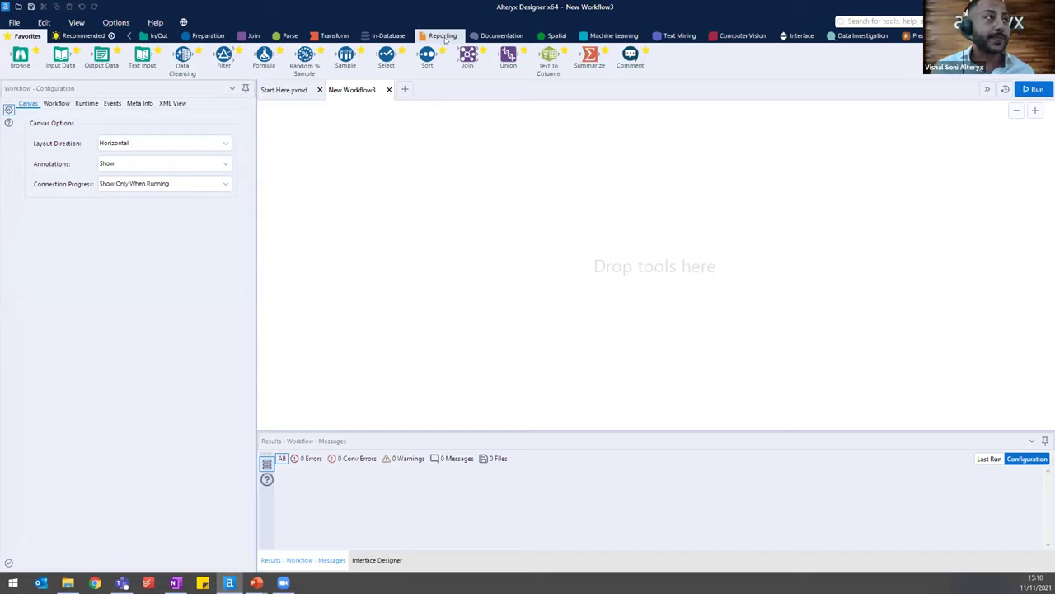
pyautogui.click(157, 37)
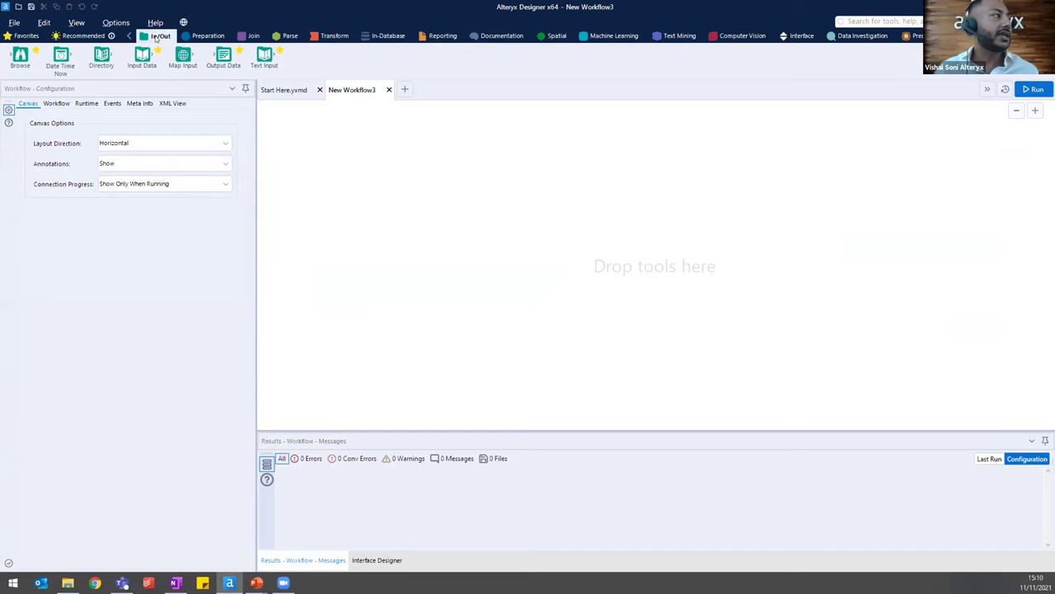
pyautogui.click(209, 37)
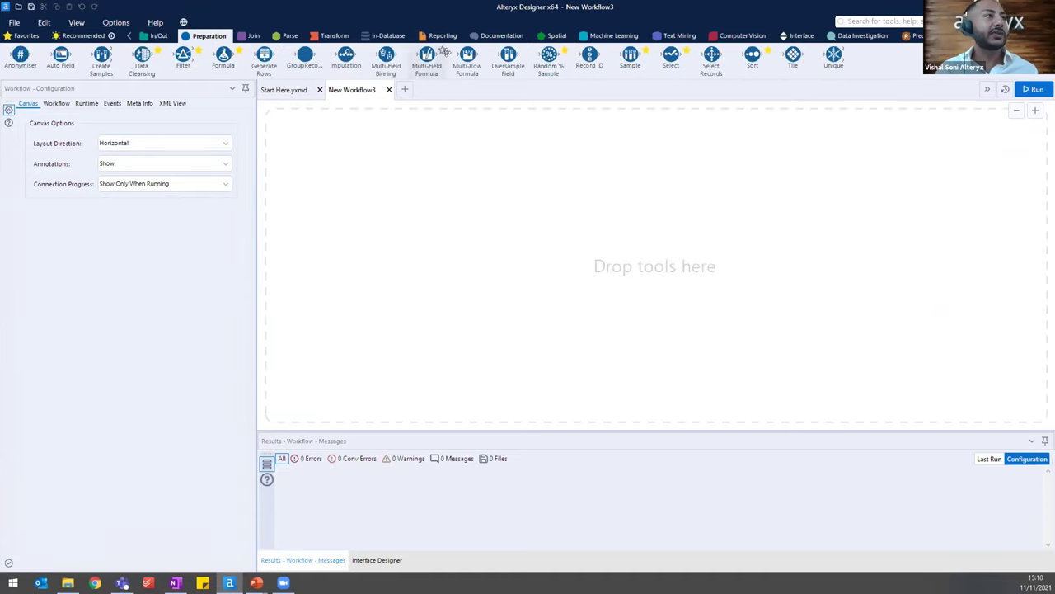
pyautogui.click(582, 39)
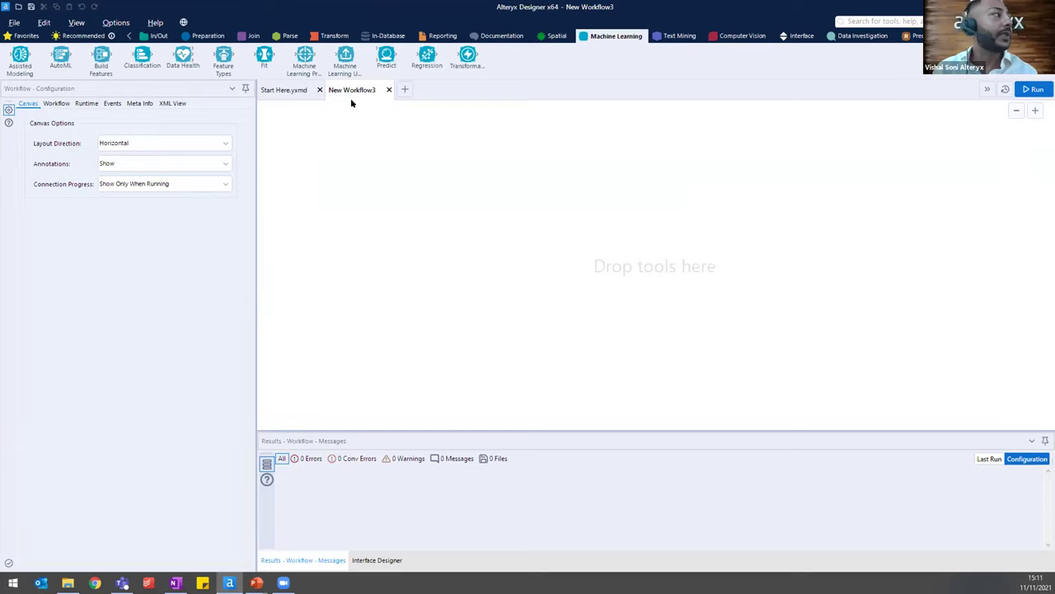
# Add an Input Data tool to the empty workflow canvas
pyautogui.click(159, 37)
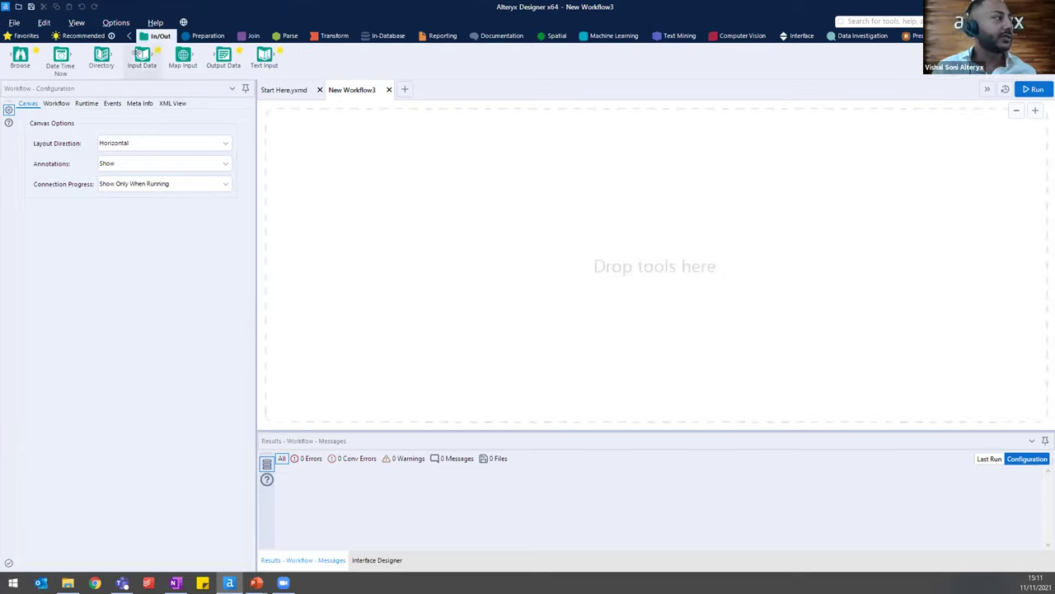
pyautogui.moveTo(136, 53)
pyautogui.moveTo(136, 53); pyautogui.dragTo(349, 170)
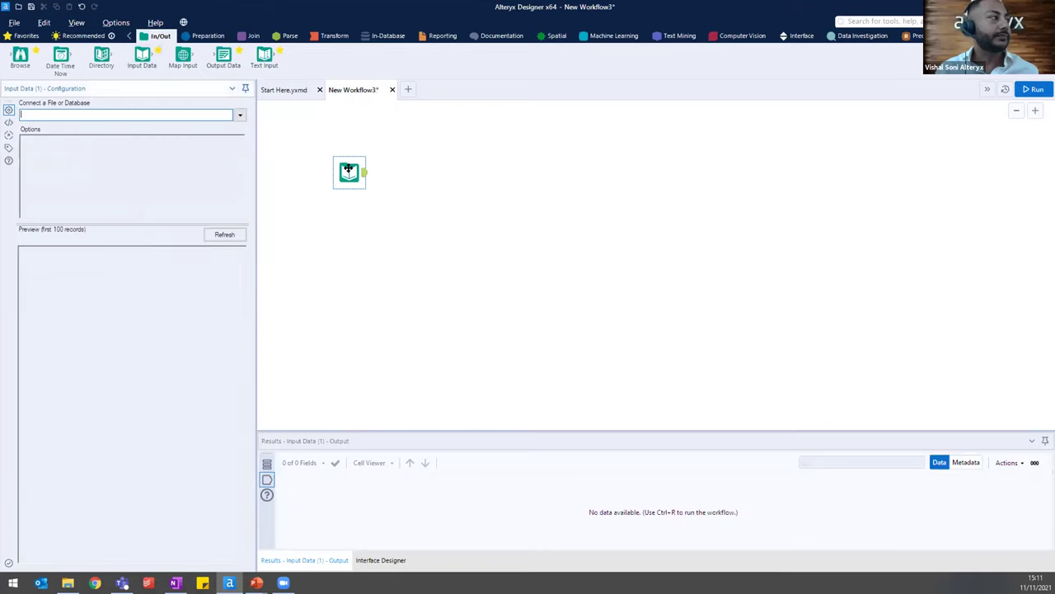
# Connect the Input Data tool to the Customers sheet of the recently used Customers.xlsx file
pyautogui.click(240, 116)
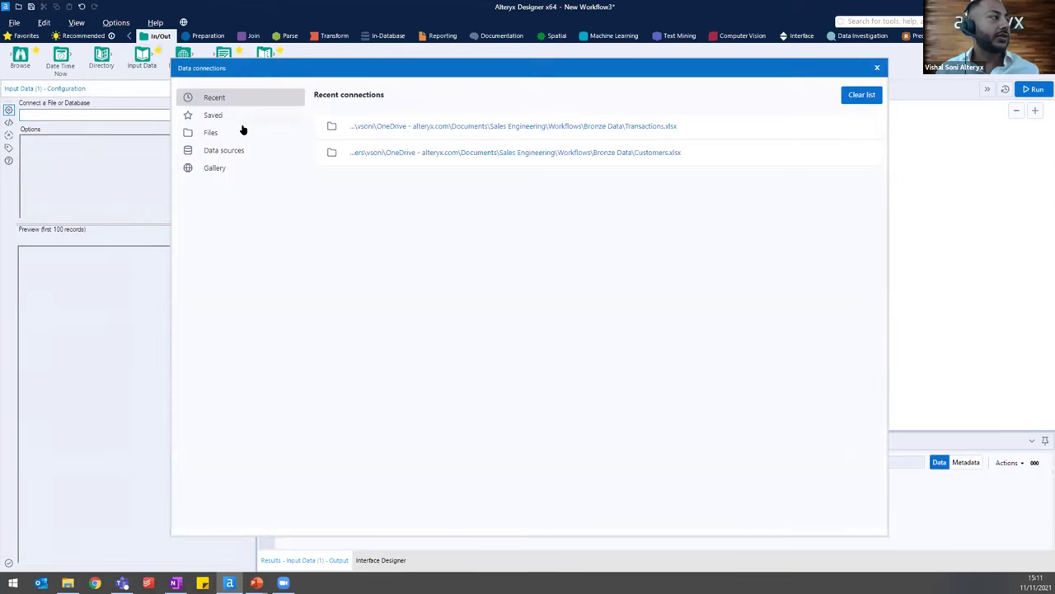
pyautogui.click(208, 132)
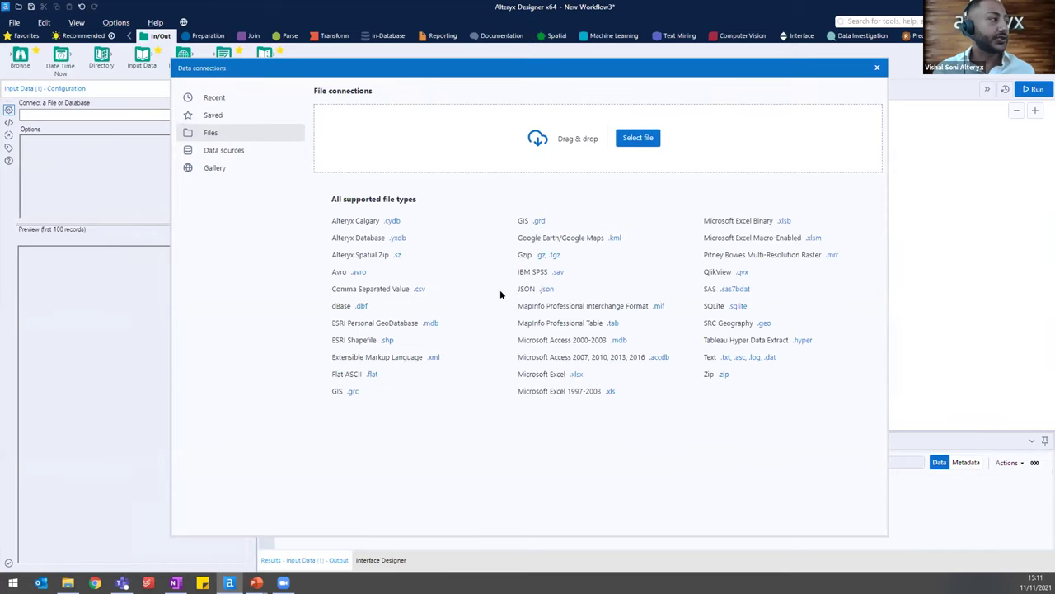
pyautogui.click(261, 153)
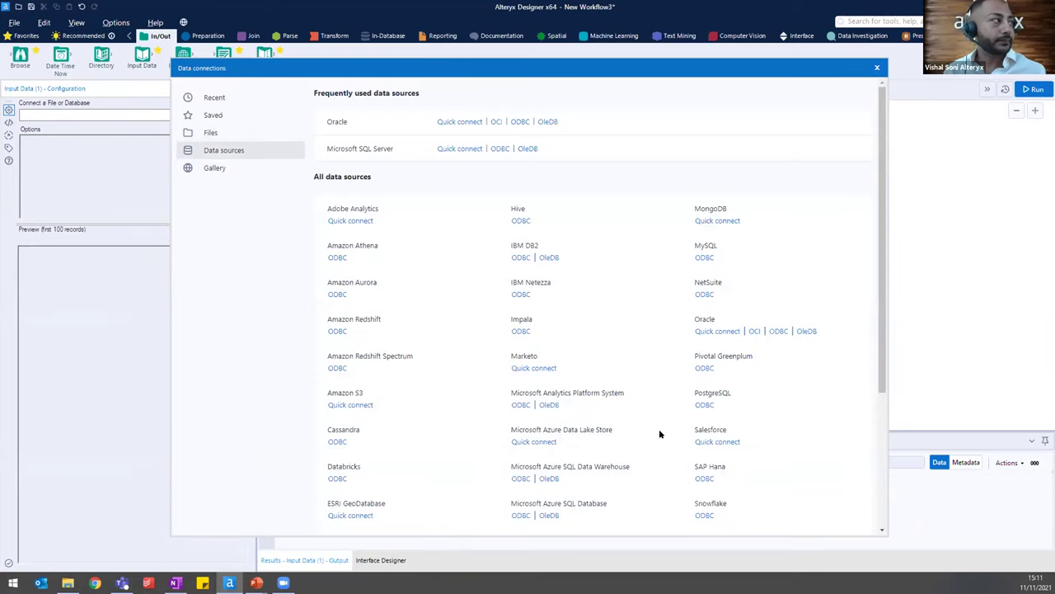
pyautogui.click(234, 101)
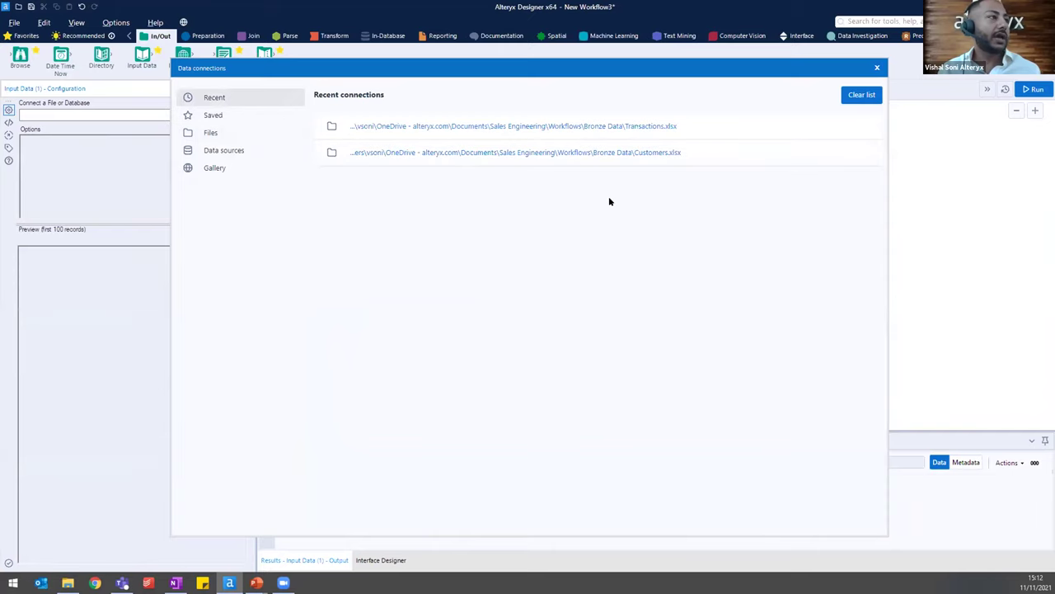
pyautogui.click(610, 154)
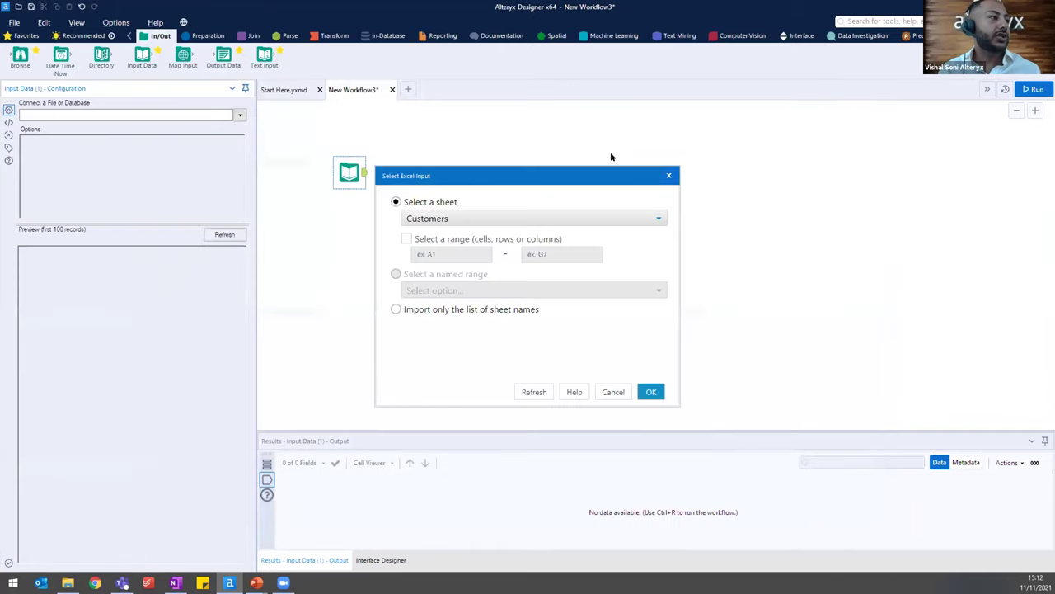
pyautogui.click(650, 392)
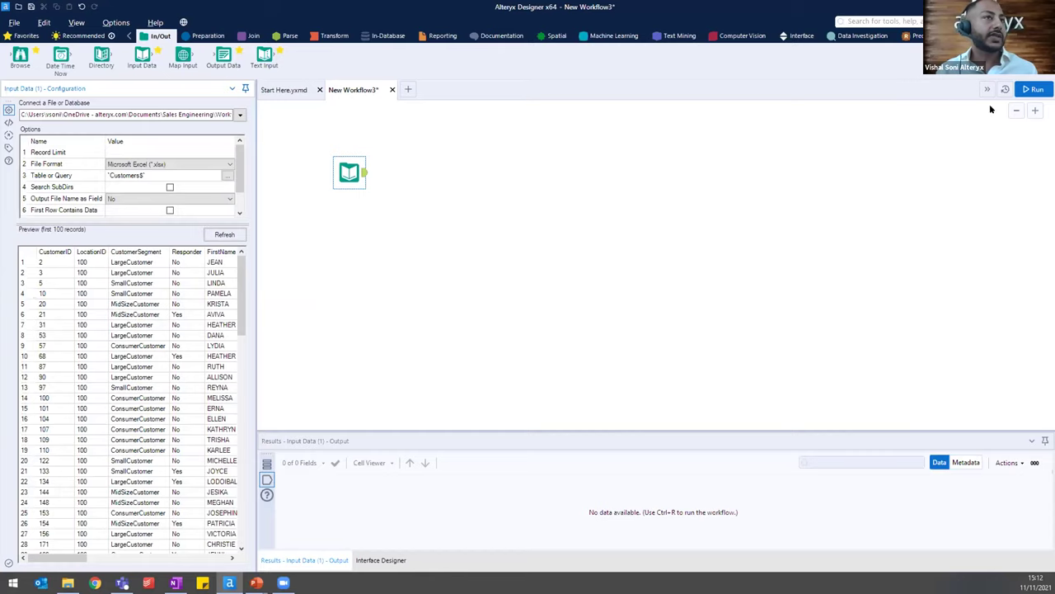
# Run the workflow and enlarge the results area to review the customer records across their fields
pyautogui.click(1026, 90)
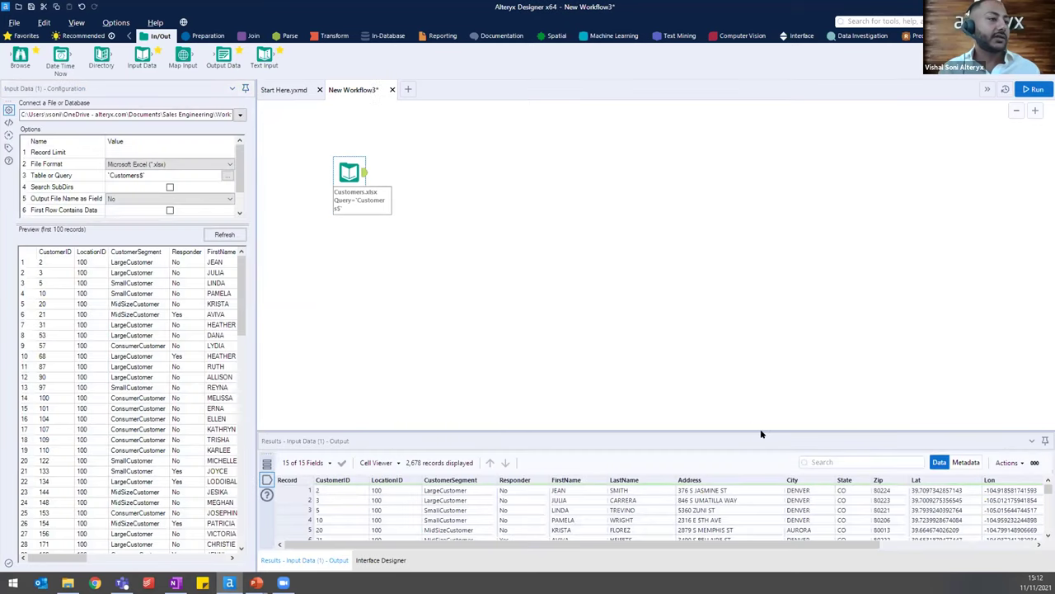
pyautogui.moveTo(757, 428); pyautogui.dragTo(757, 333)
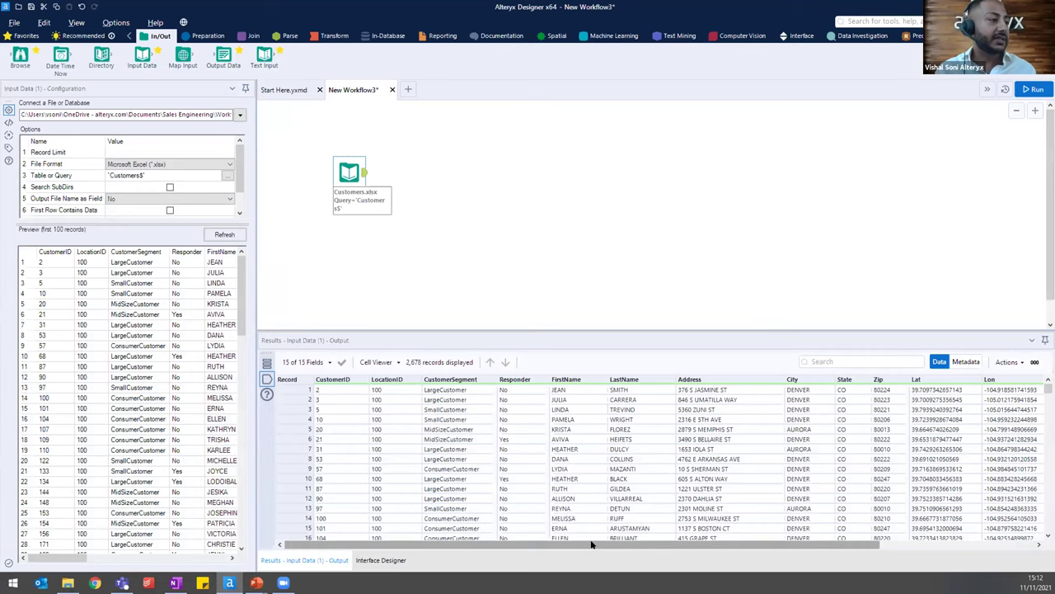
pyautogui.hscroll(3, 591, 541)
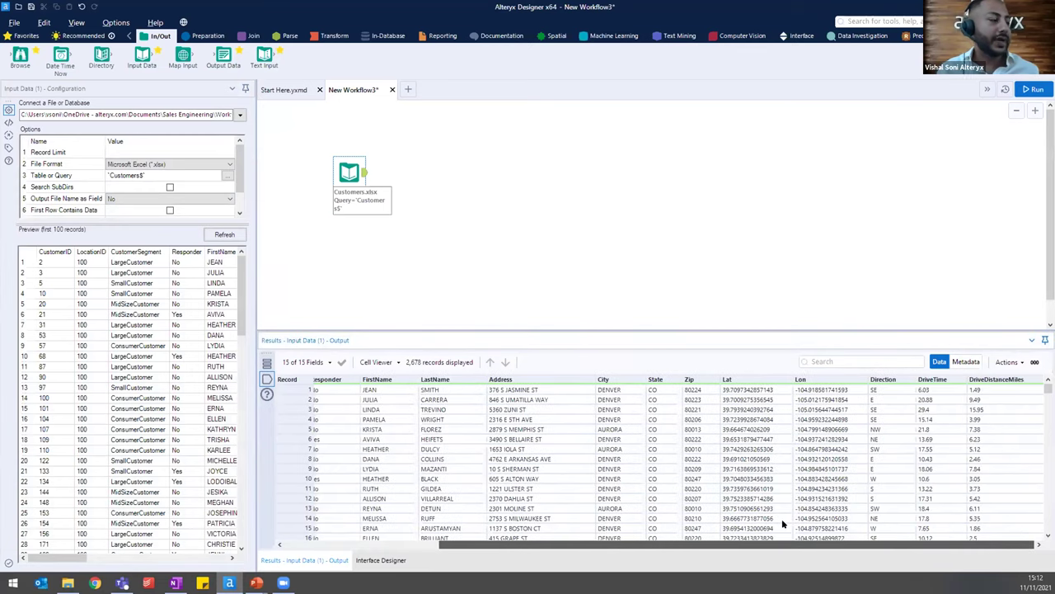
pyautogui.hscroll(-3, 492, 534)
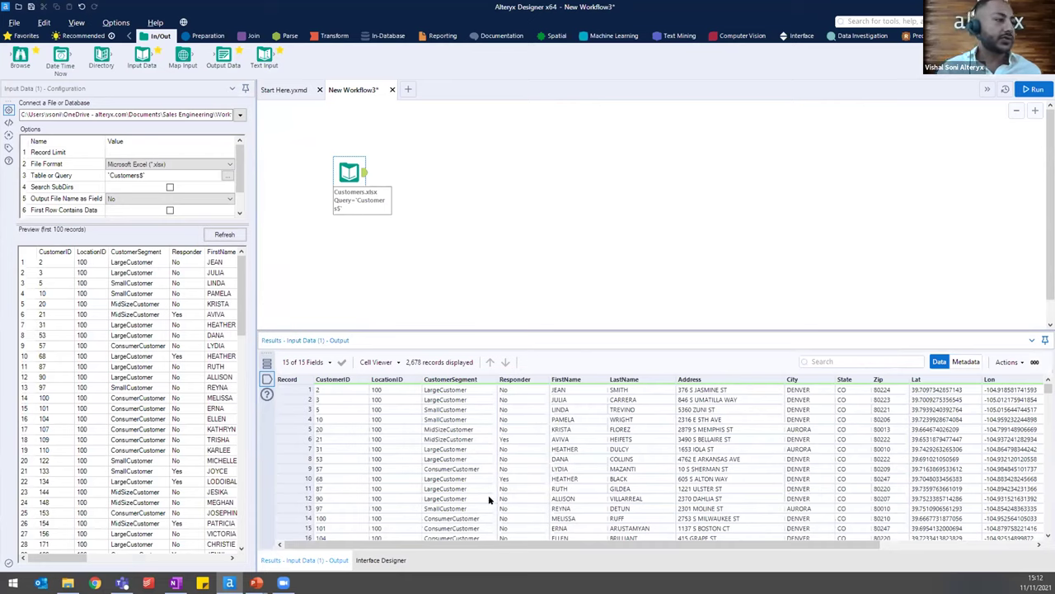
pyautogui.click(520, 389)
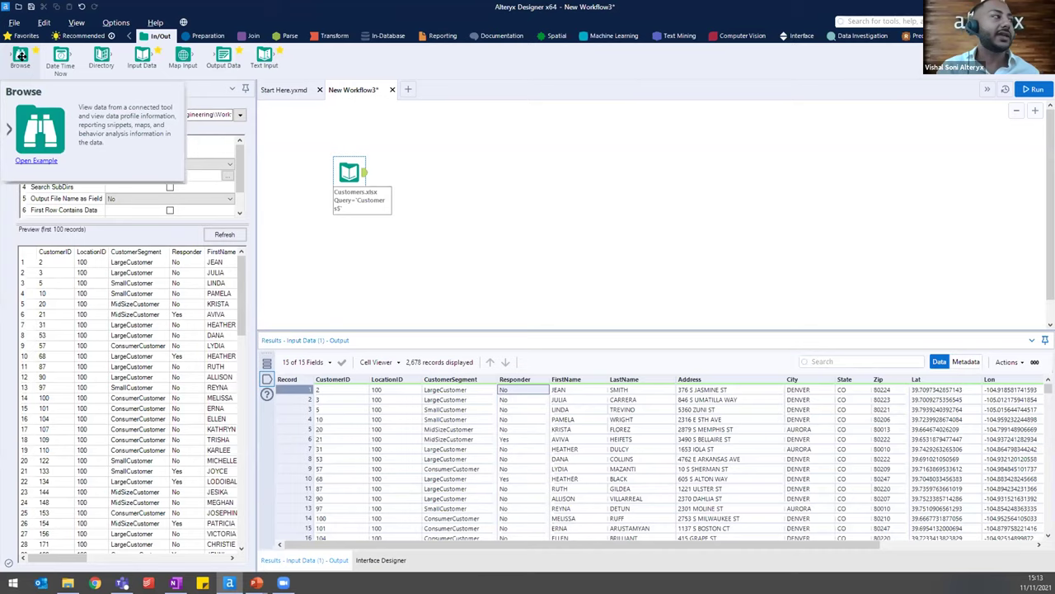
# Attach a Browse tool to the Customers input and run the workflow to profile its data
pyautogui.moveTo(20, 54); pyautogui.dragTo(409, 136)
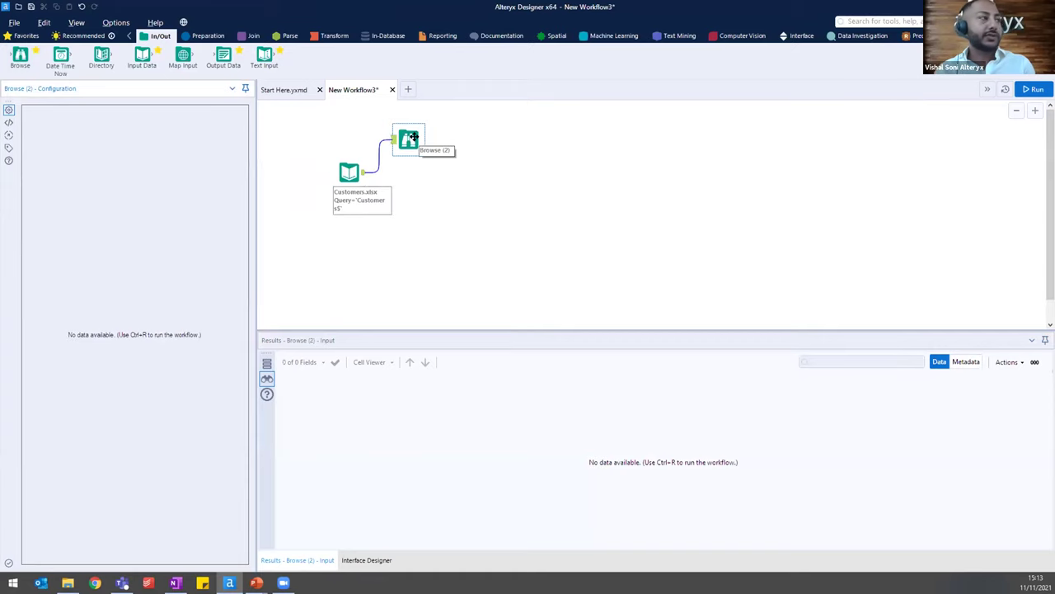
pyautogui.hotkey('ctrl', 'r')
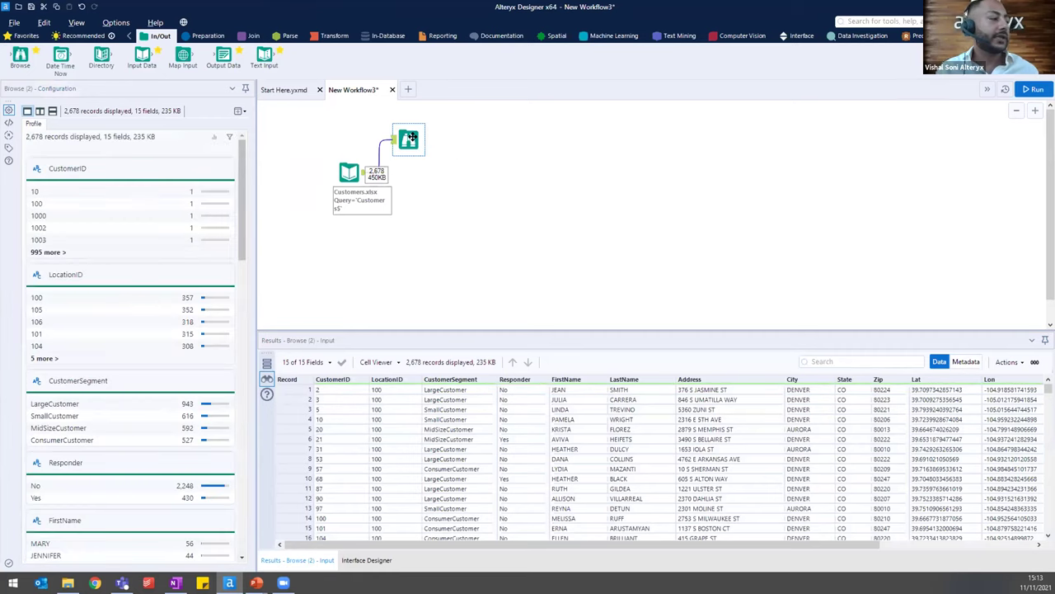
# Examine the CustomerSegment field's profile, including its unique values and the share of each customer segment
pyautogui.click(453, 392)
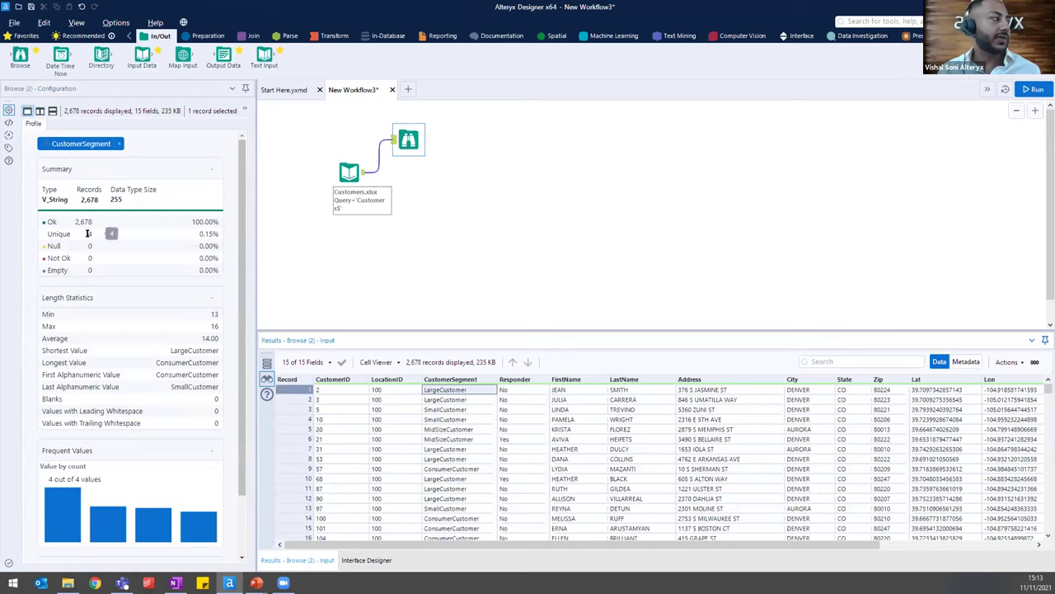
pyautogui.scroll(-1, 111, 478)
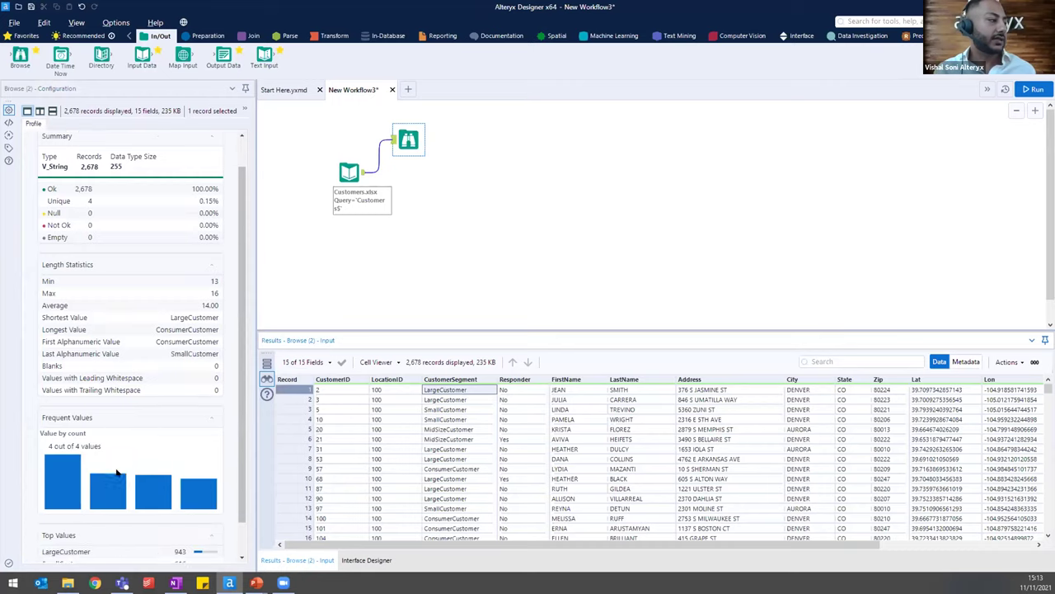
pyautogui.scroll(-1, 99, 476)
pyautogui.moveTo(48, 448)
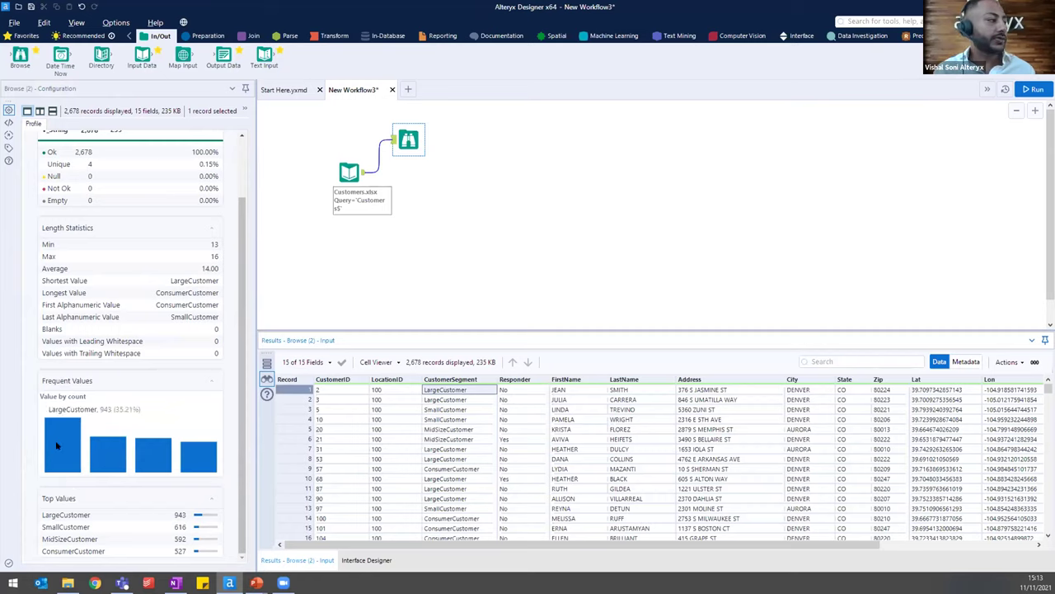
pyautogui.moveTo(102, 452)
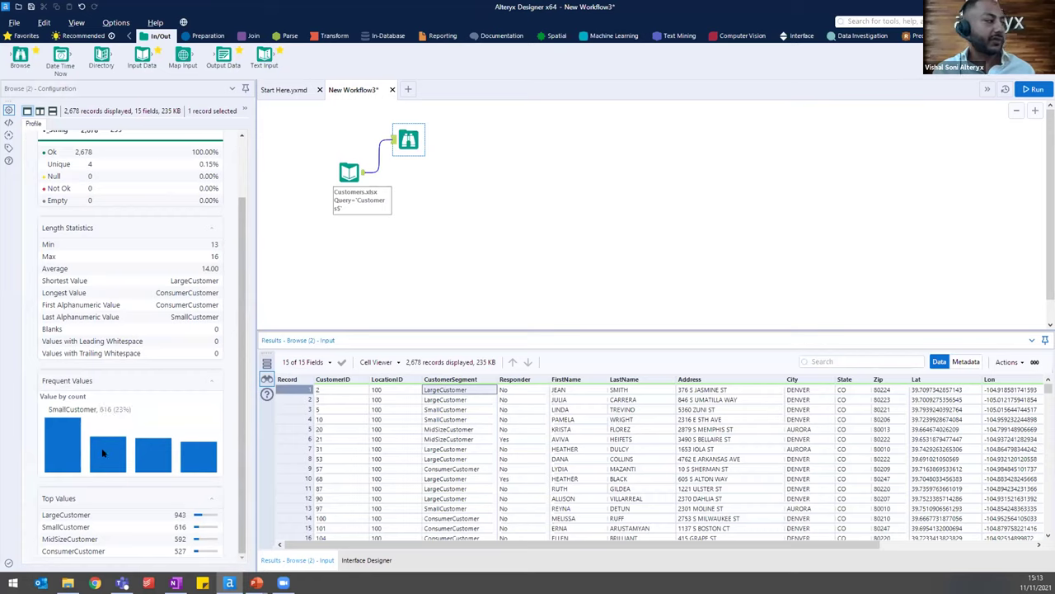
pyautogui.moveTo(159, 461)
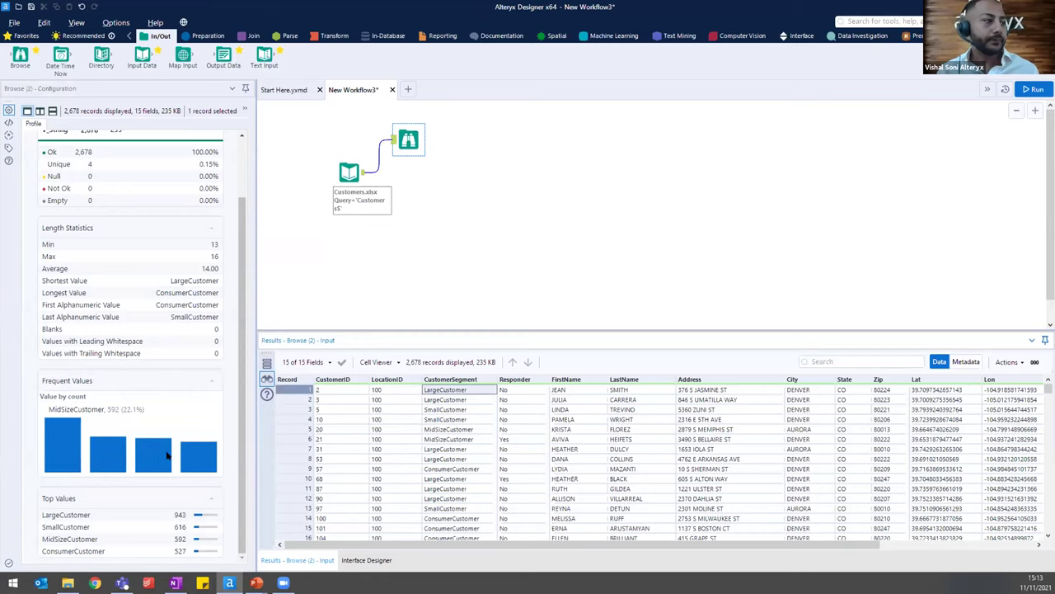
# Examine the Responder field's profile and the distribution of its Yes and No values
pyautogui.click(514, 389)
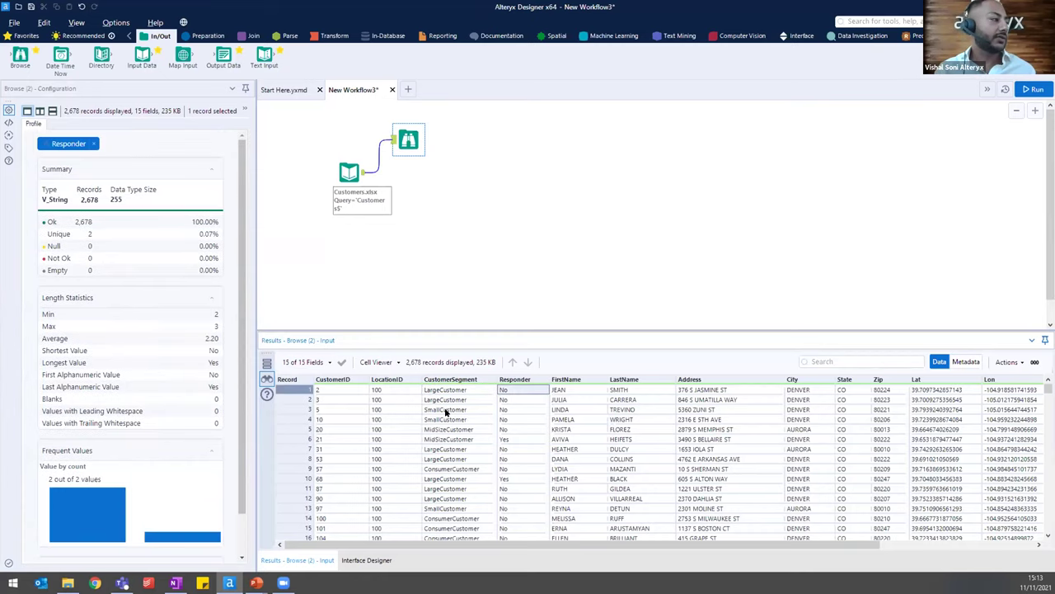
pyautogui.moveTo(107, 517)
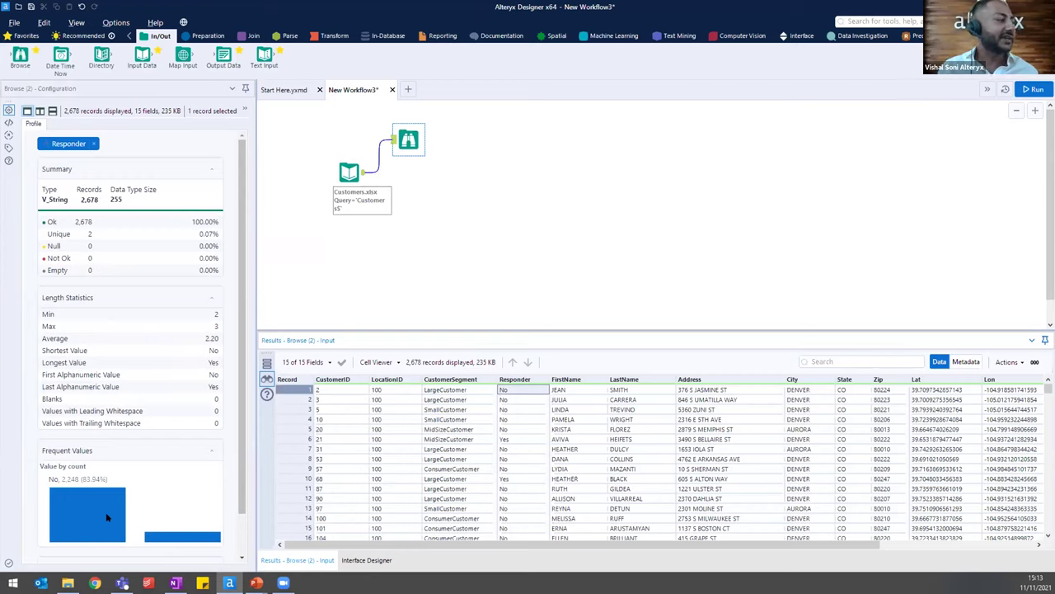
pyautogui.scroll(-2, 106, 517)
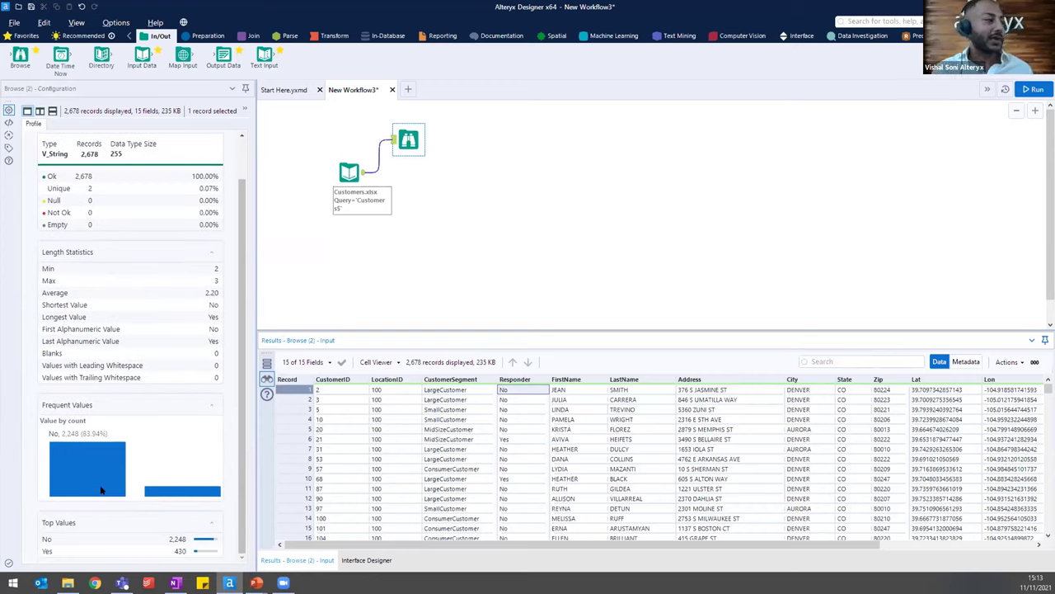
pyautogui.moveTo(154, 495)
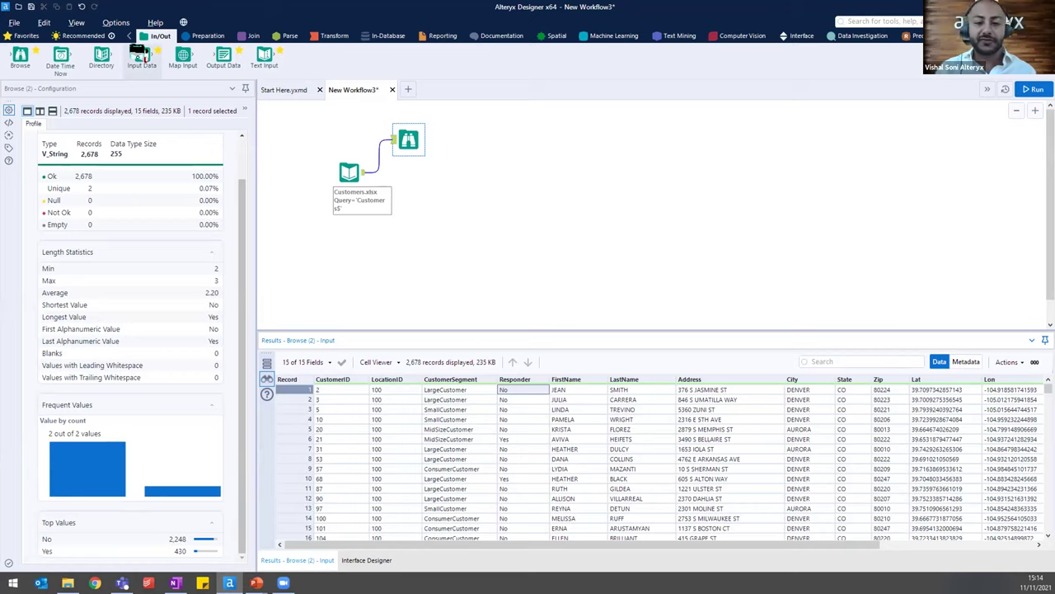
# Add a second Input Data tool below the Customers input and connect it to the Transactions sheet of Transactions.xlsx
pyautogui.moveTo(141, 54); pyautogui.dragTo(350, 249)
pyautogui.click(236, 111)
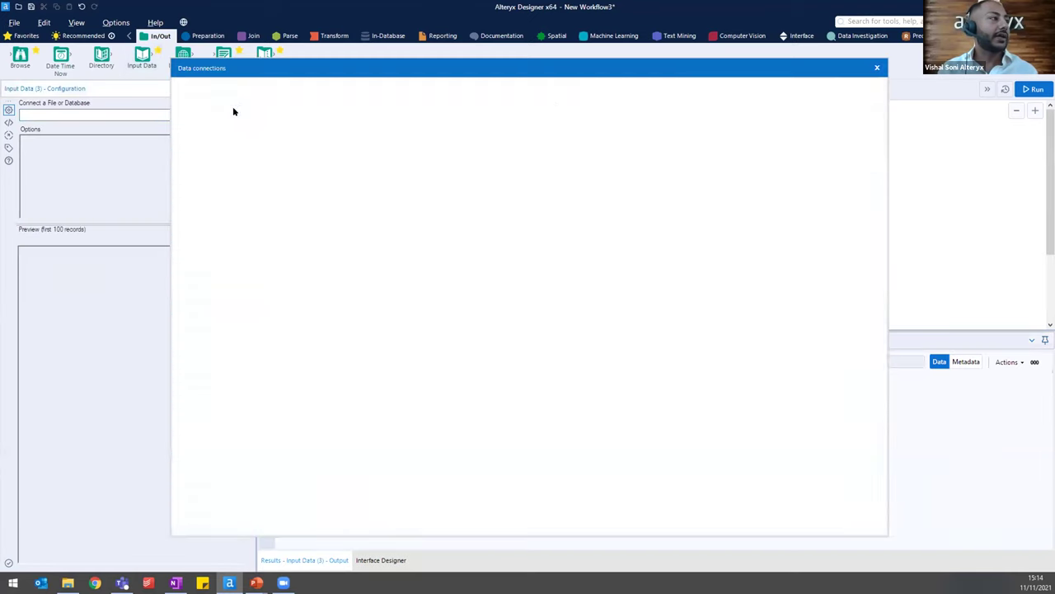
pyautogui.click(467, 153)
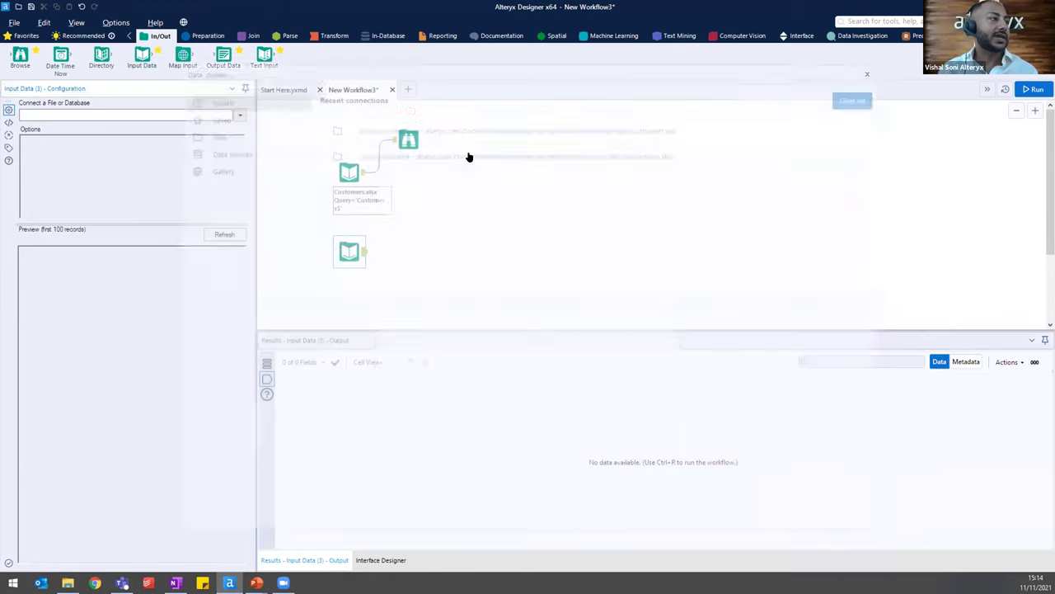
pyautogui.click(642, 386)
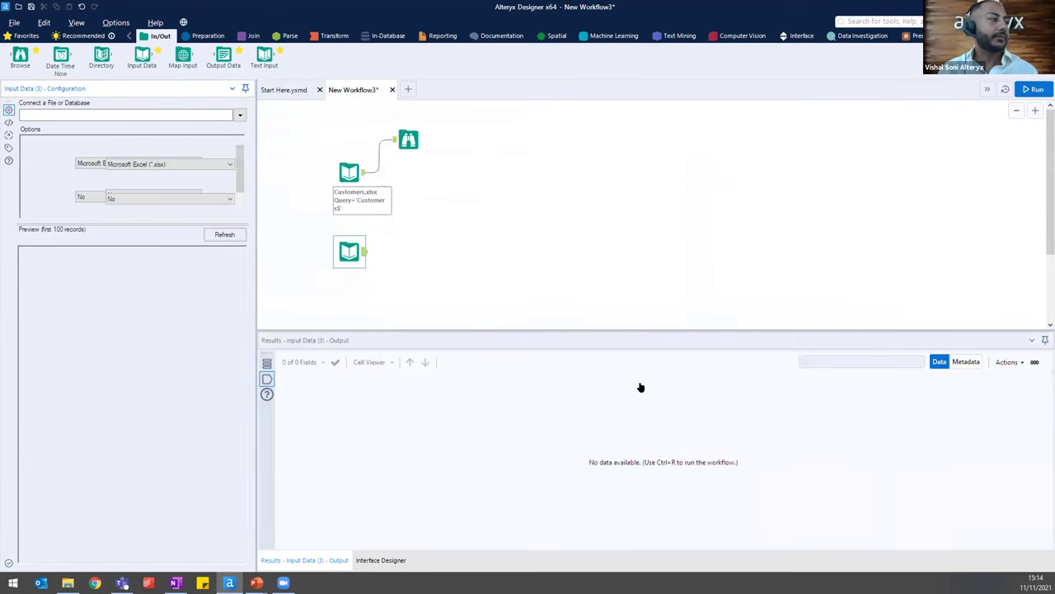
# Attach a Browse tool to the Transactions input and run the workflow
pyautogui.moveTo(363, 252); pyautogui.dragTo(406, 269)
pyautogui.hotkey('ctrl', 'r')
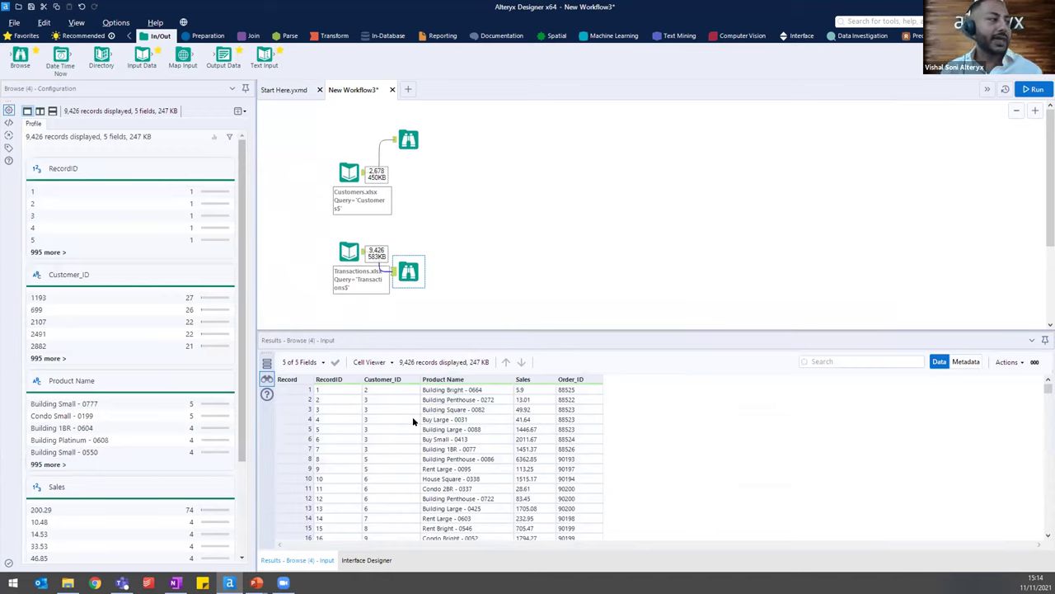
# Examine the profiles of the Customer_ID and Sales fields in the transactions, including the maximum and minimum sales
pyautogui.click(387, 399)
pyautogui.click(389, 419)
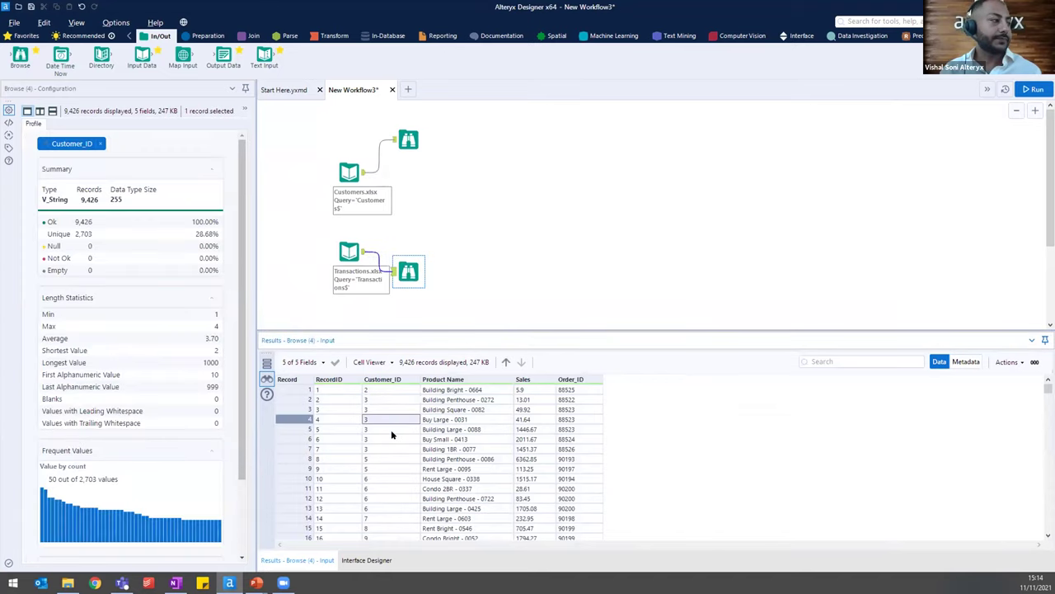
pyautogui.click(542, 400)
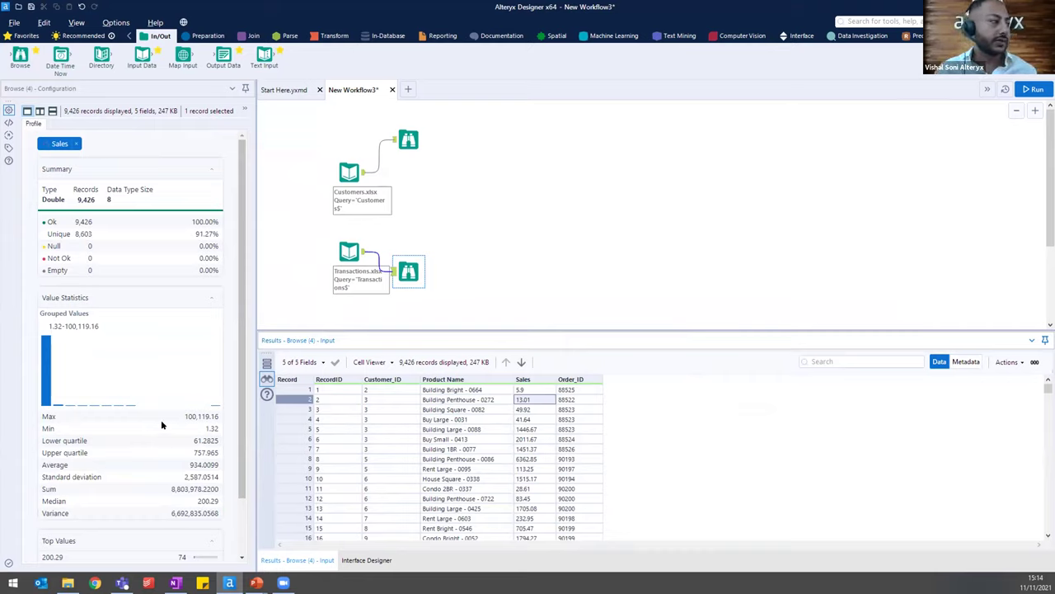
pyautogui.moveTo(185, 417); pyautogui.dragTo(221, 418)
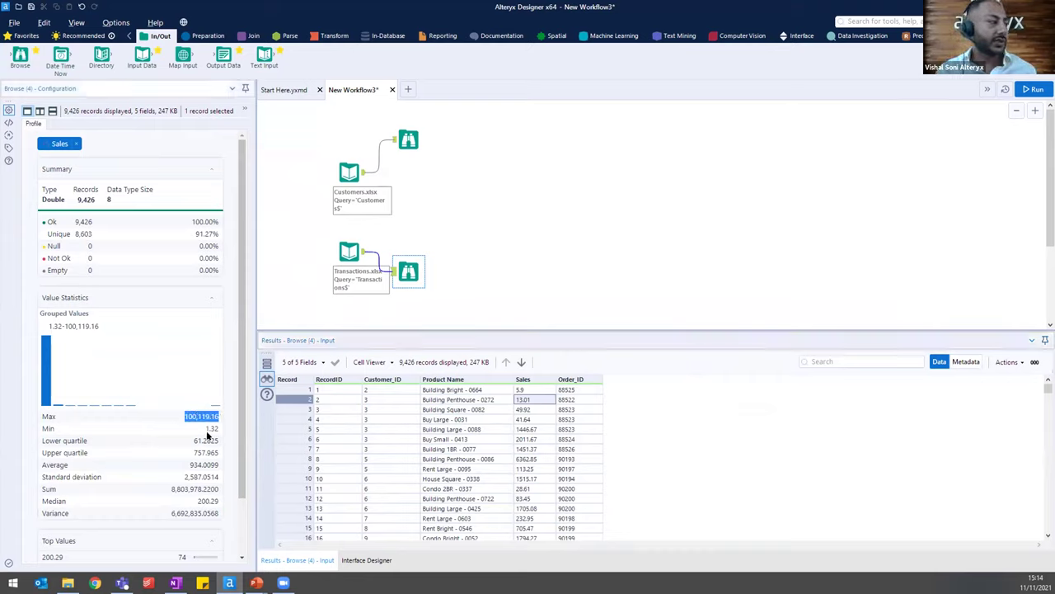
pyautogui.click(198, 425)
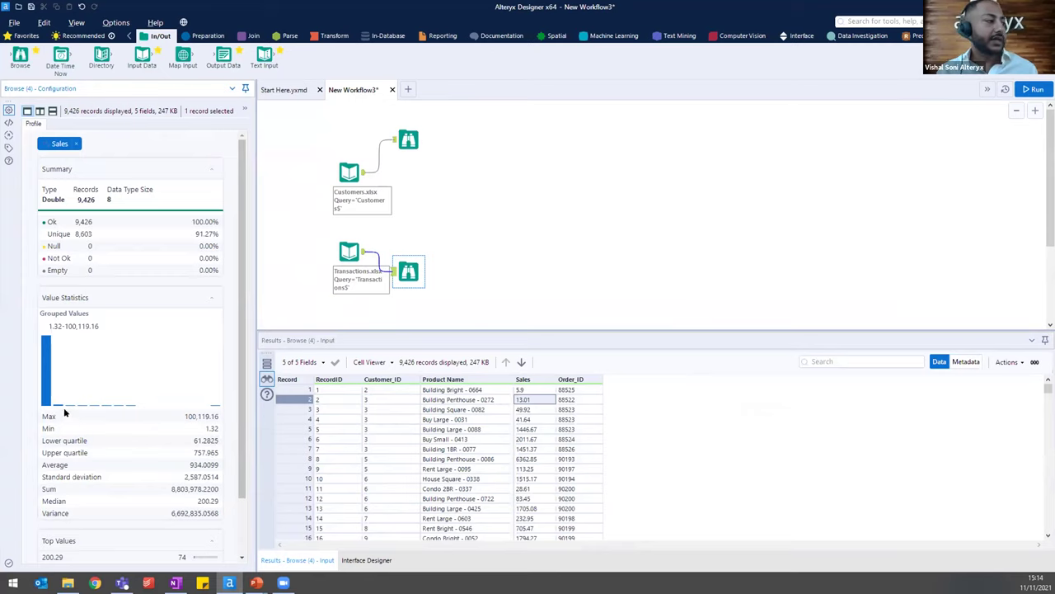
# Examine the value statistics of the Sales field, from the maximum and minimum to the variance and median
pyautogui.moveTo(46, 392)
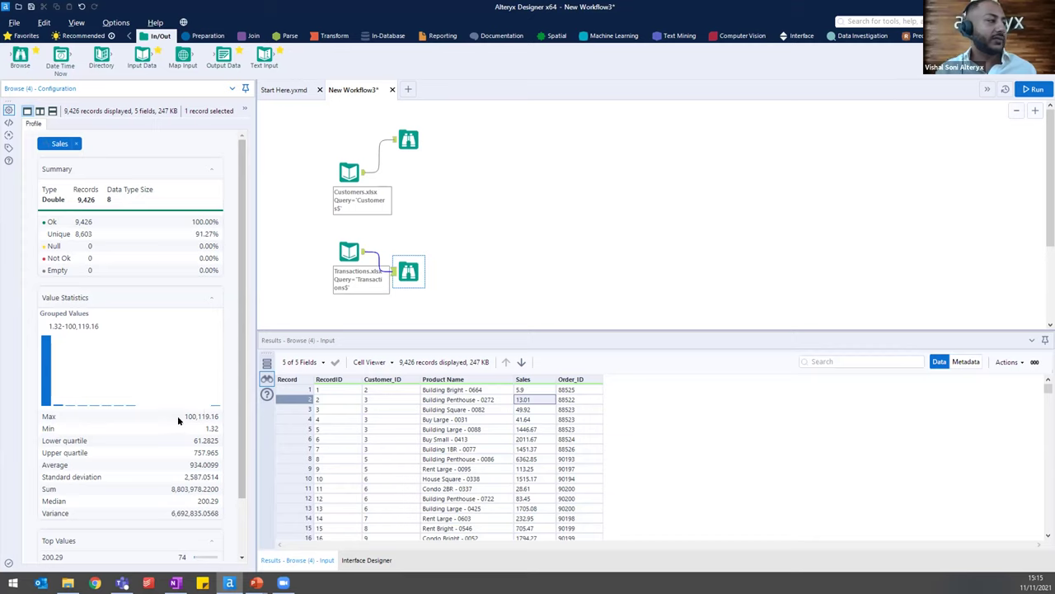
pyautogui.moveTo(177, 415); pyautogui.dragTo(220, 427)
pyautogui.click(206, 424)
pyautogui.moveTo(162, 515); pyautogui.dragTo(216, 514)
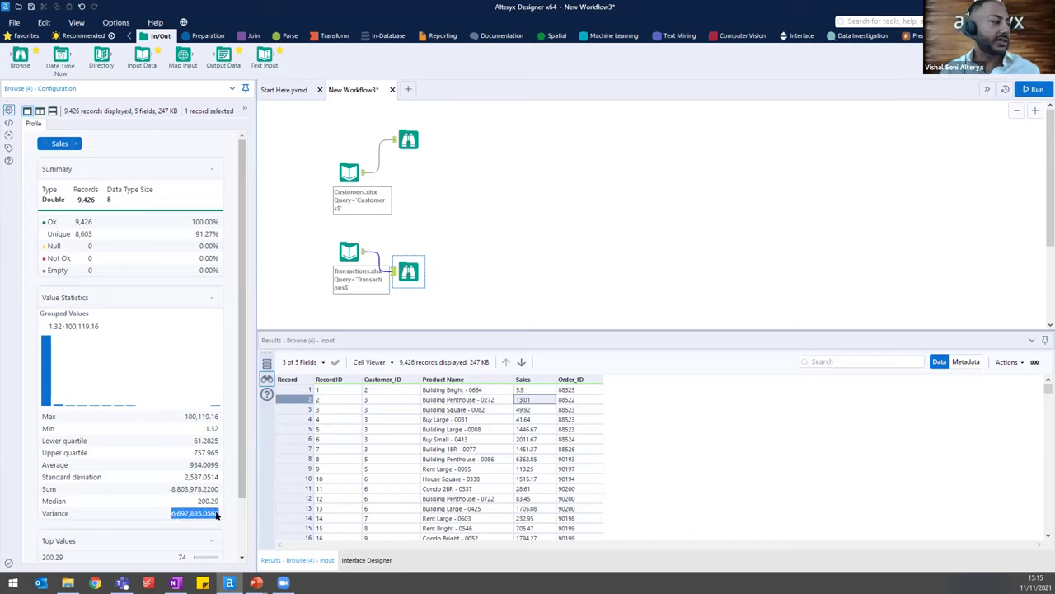
pyautogui.click(211, 500)
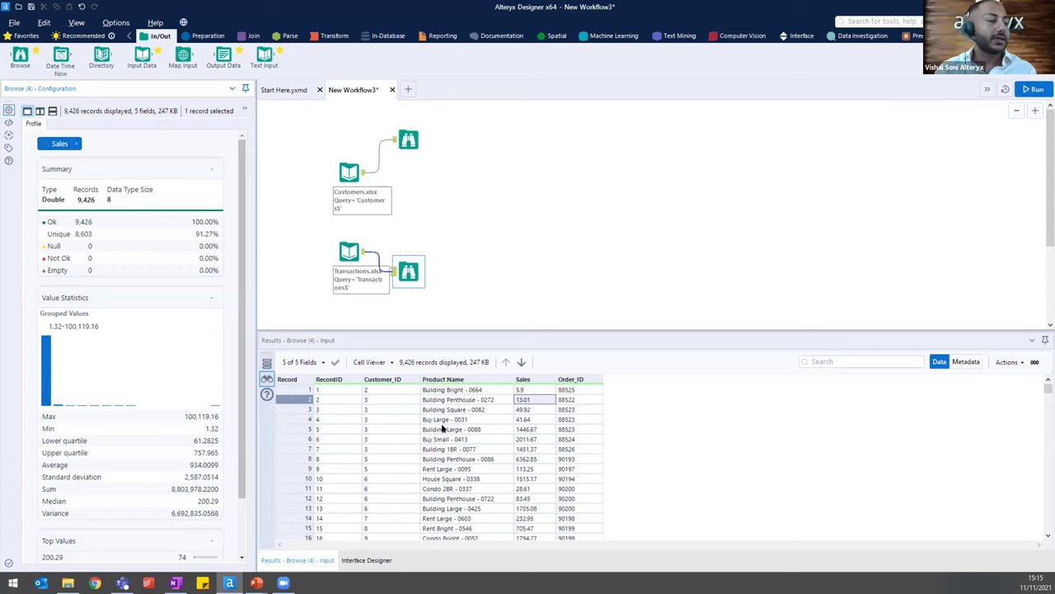
# Examine the repeated transaction rows for Customer_ID 3 in the Transactions data
pyautogui.moveTo(388, 399); pyautogui.dragTo(388, 453)
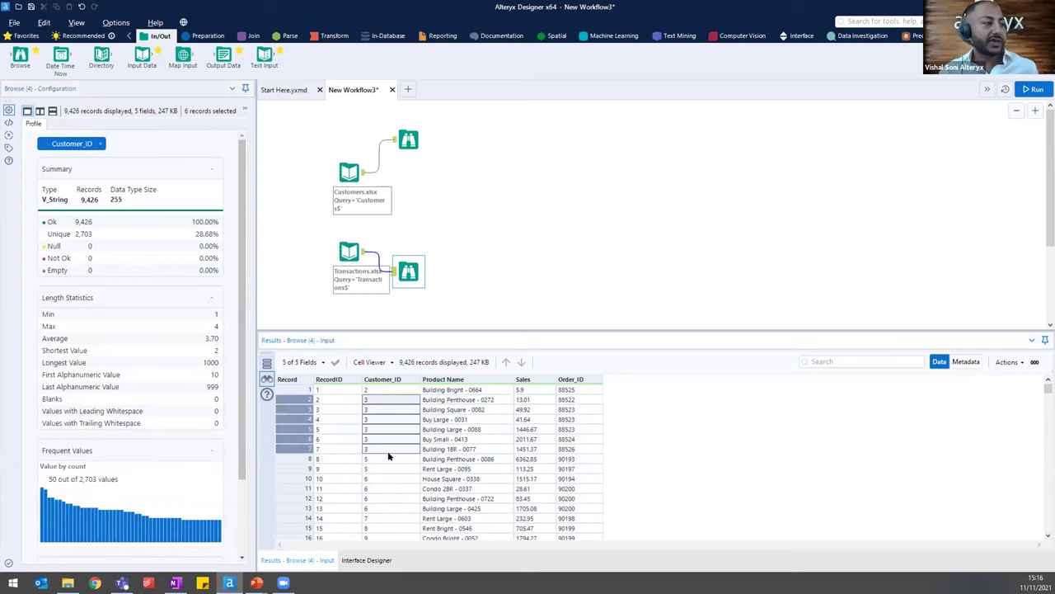
pyautogui.click(390, 457)
pyautogui.moveTo(386, 401); pyautogui.dragTo(382, 451)
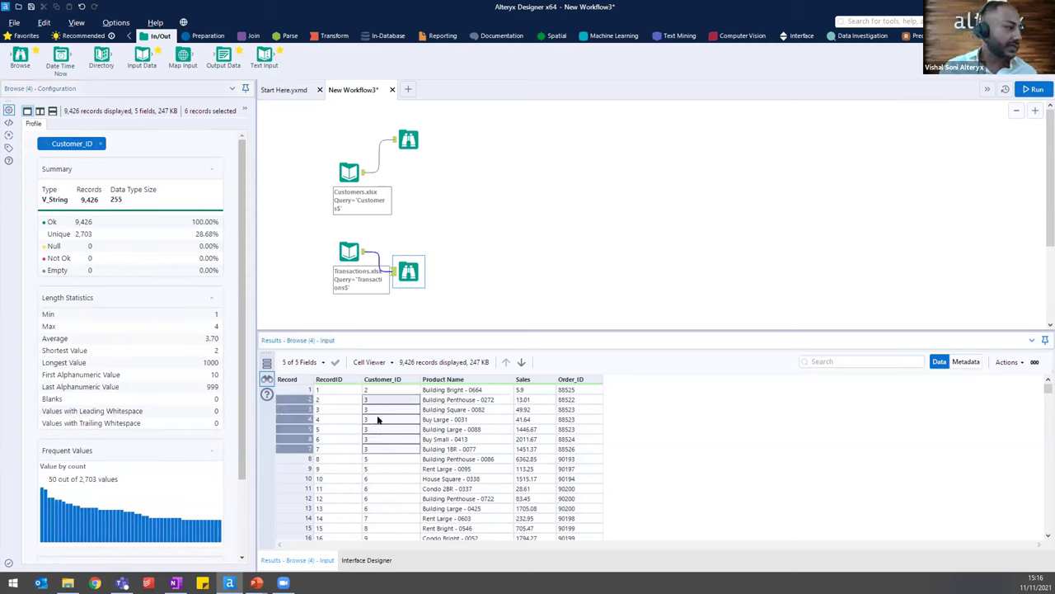
pyautogui.click(366, 420)
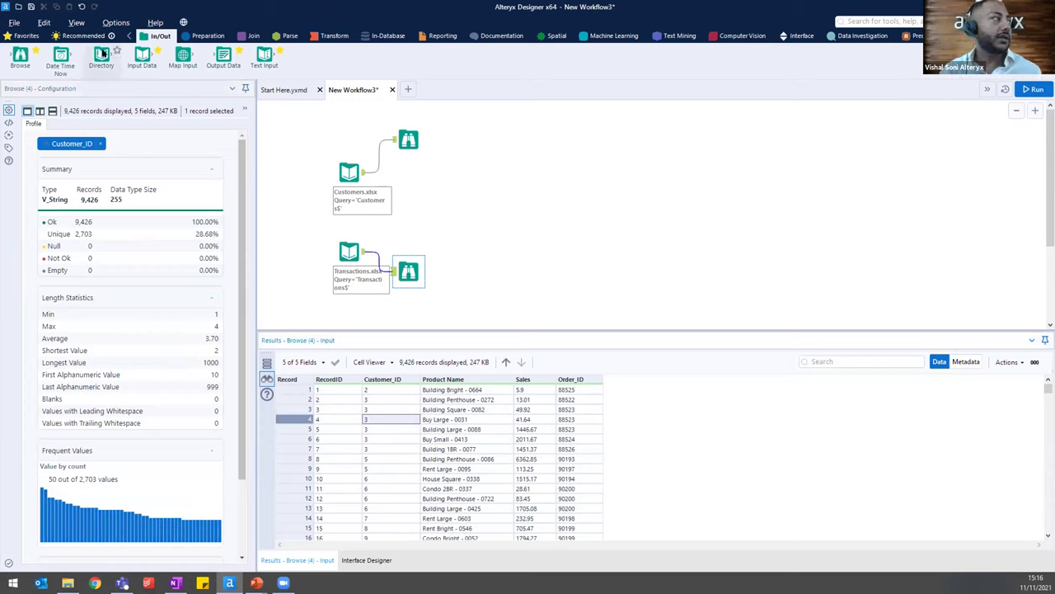
# Add a Summarize tool fed by the Transactions input and group its data by Customer_ID
pyautogui.click(314, 35)
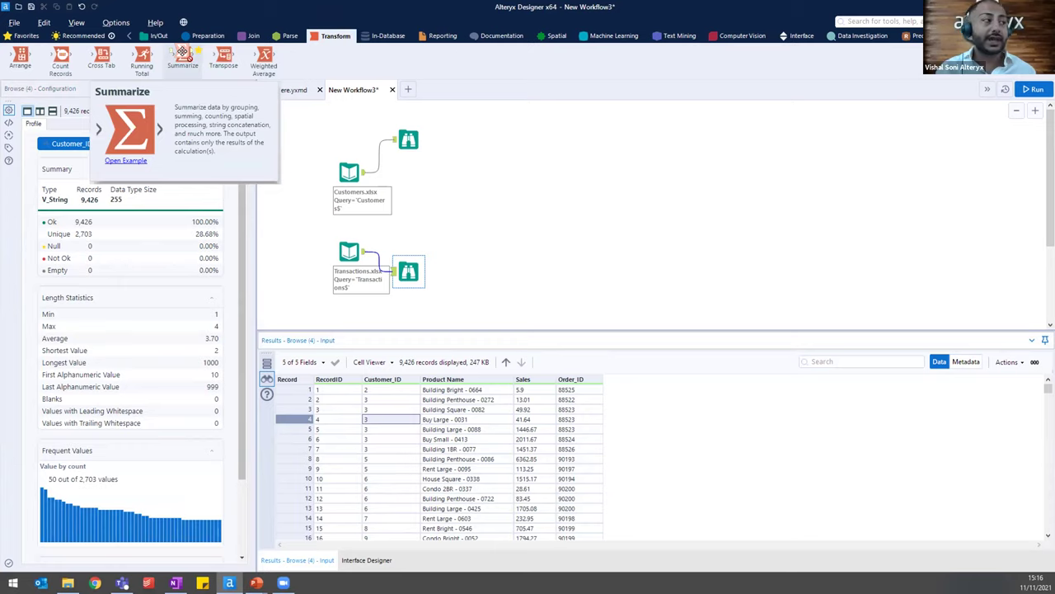
pyautogui.moveTo(182, 52); pyautogui.dragTo(420, 238)
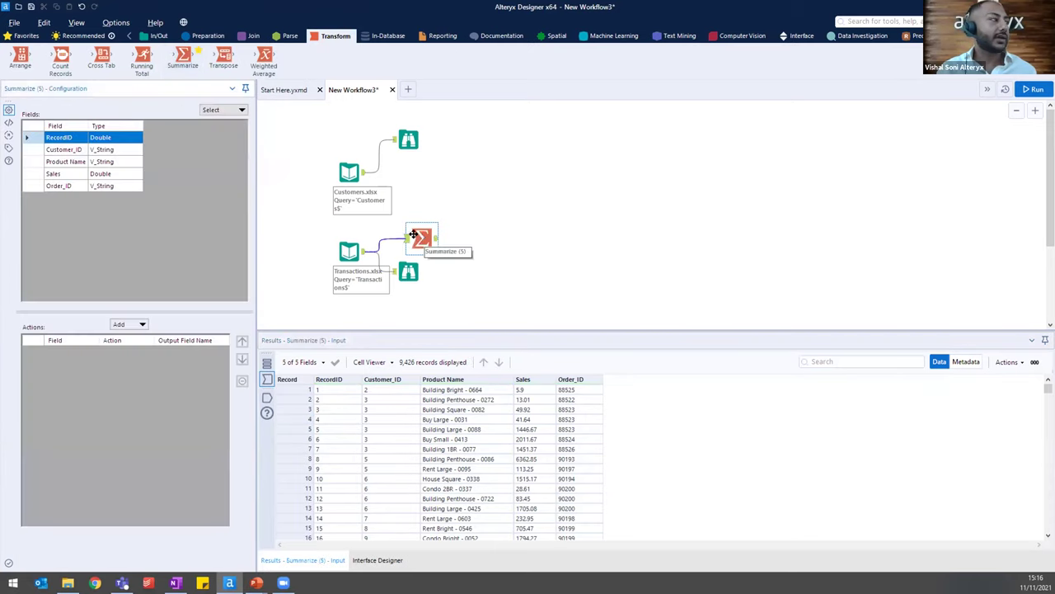
pyautogui.click(66, 149)
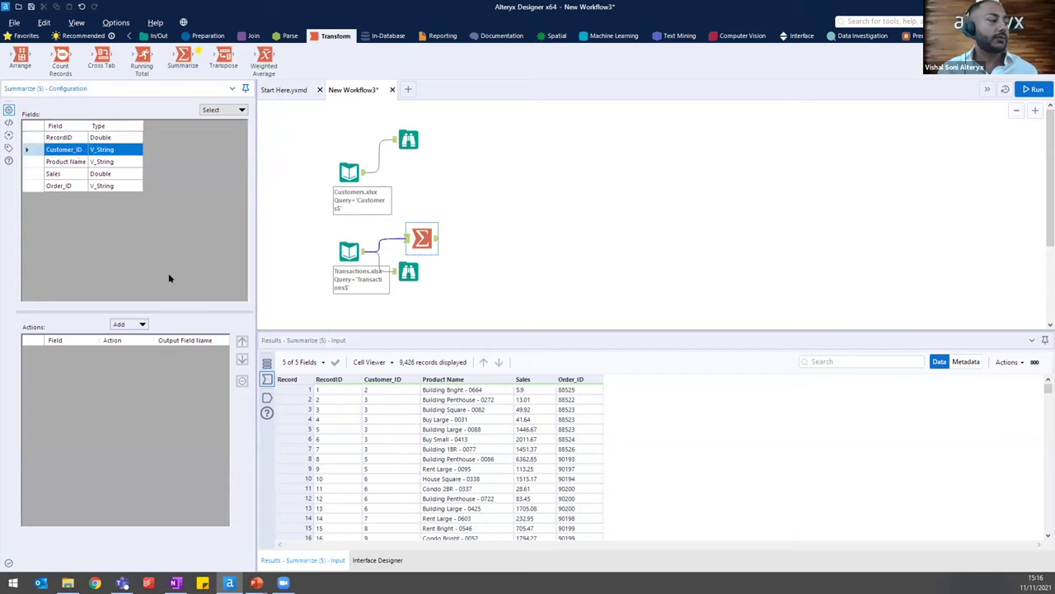
pyautogui.click(140, 325)
pyautogui.click(147, 337)
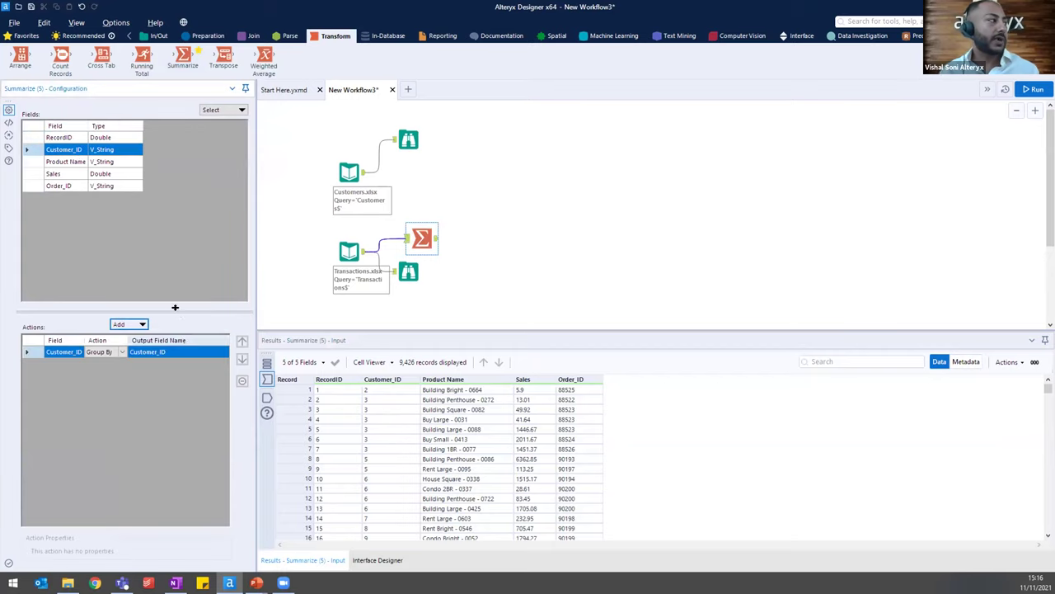
# Add Sum and Count actions on the Sales field in the Summarize tool and run the workflow
pyautogui.click(59, 174)
pyautogui.click(130, 324)
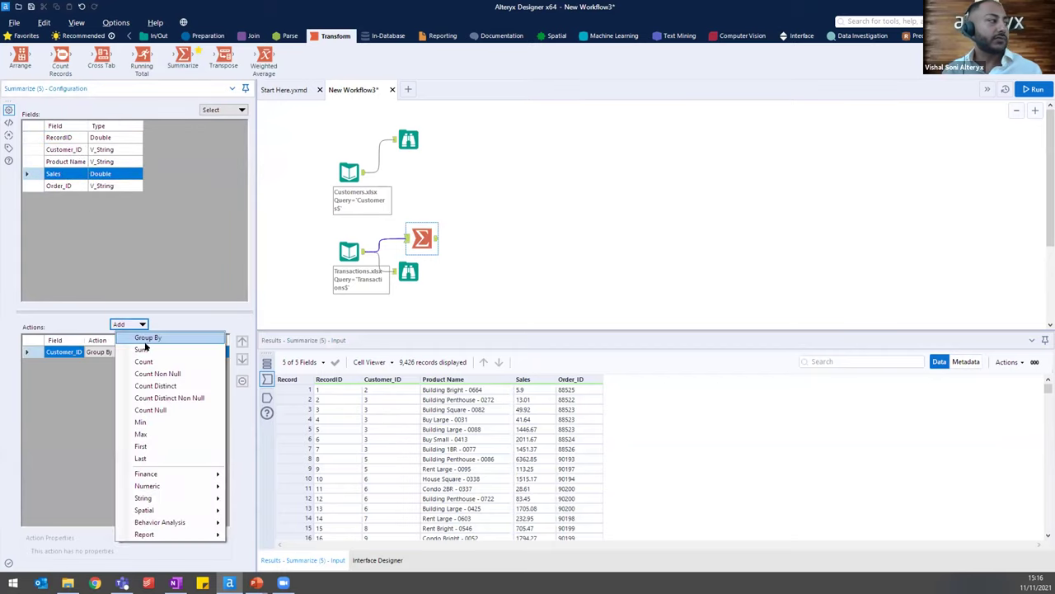
pyautogui.click(152, 352)
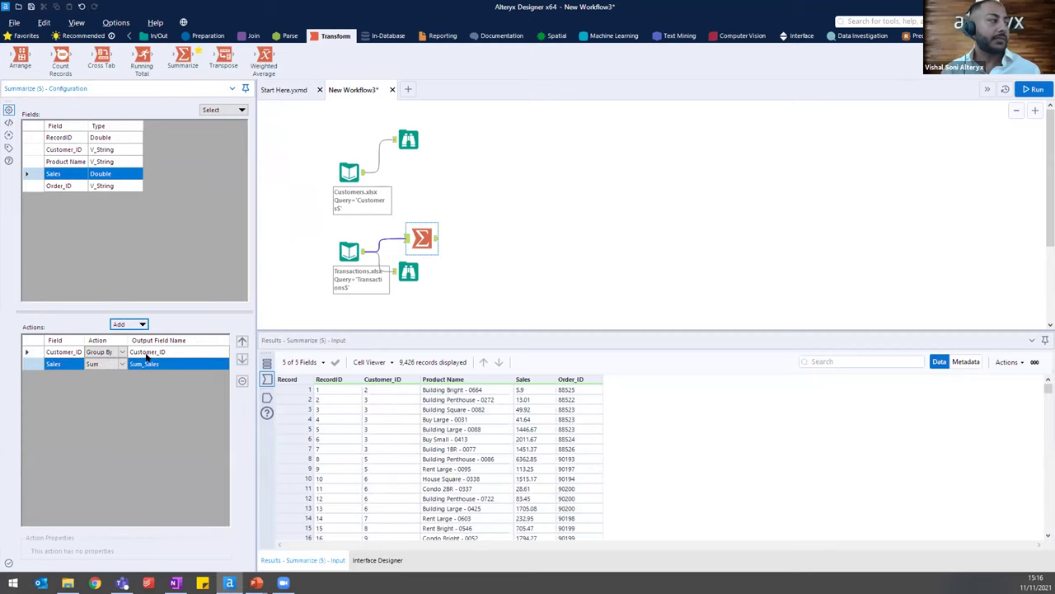
pyautogui.click(130, 325)
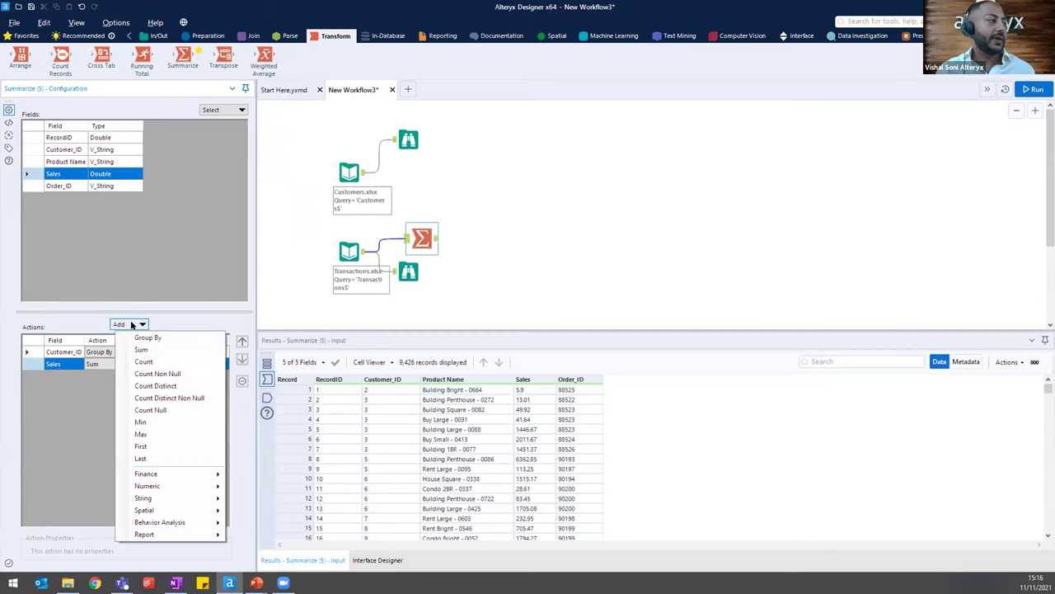
pyautogui.click(144, 362)
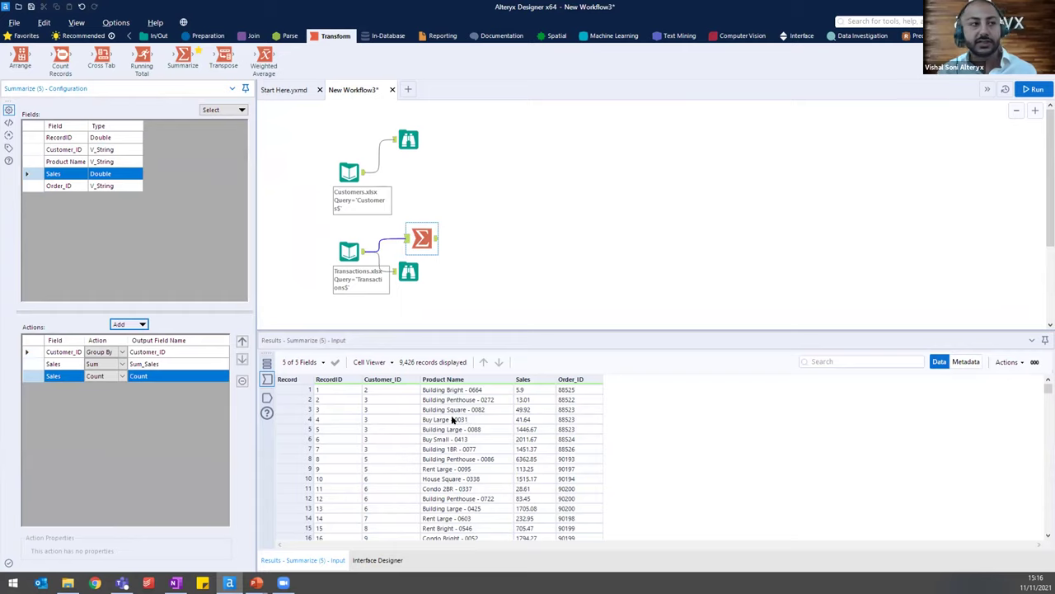
pyautogui.click(1031, 89)
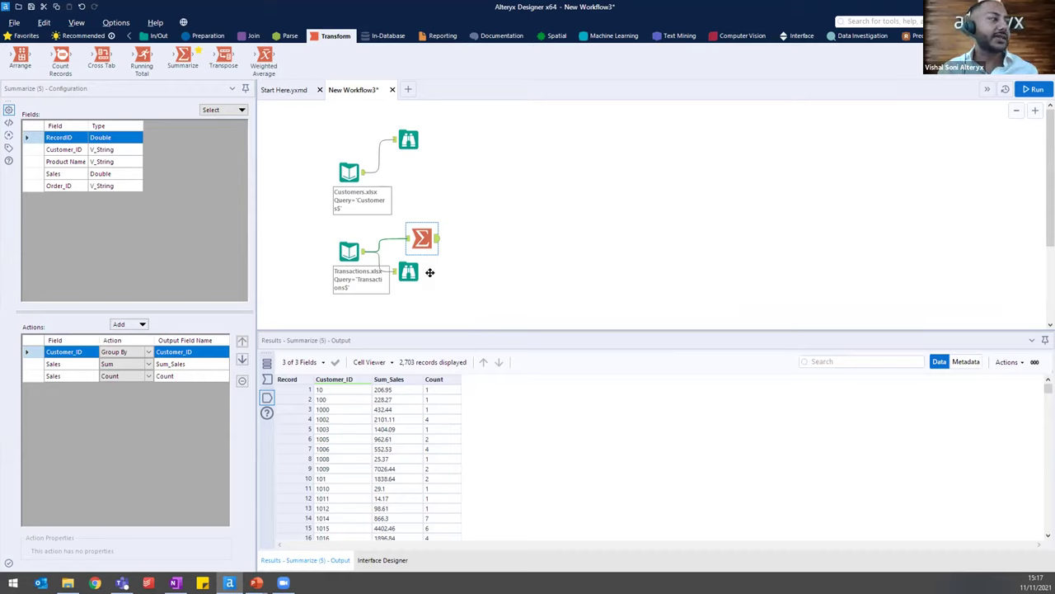
# Compare the raw Transactions records with the Summarize output per customer, and review the Customers input data
pyautogui.click(361, 252)
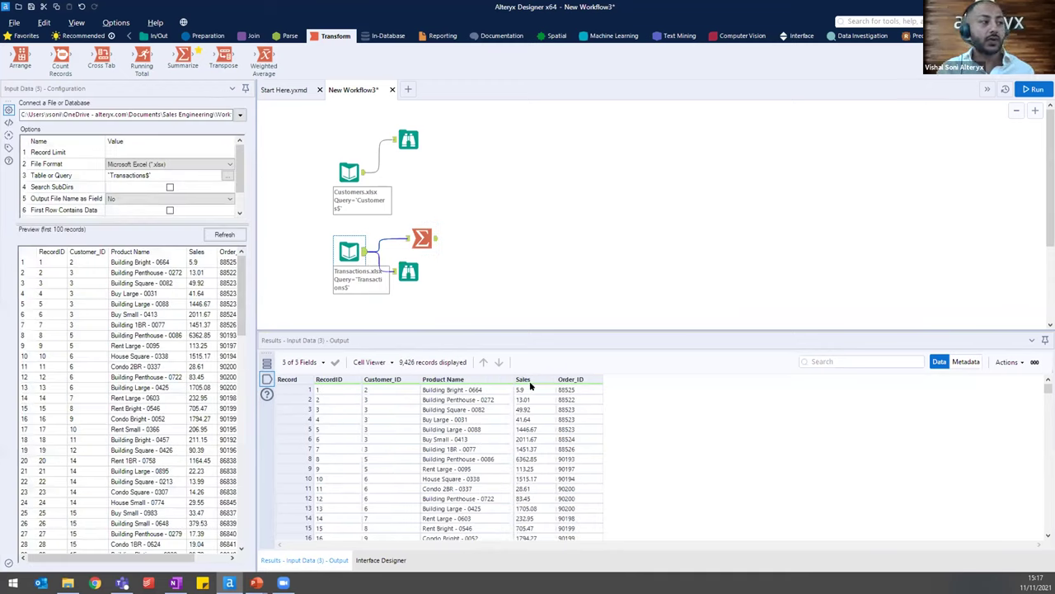
pyautogui.click(416, 239)
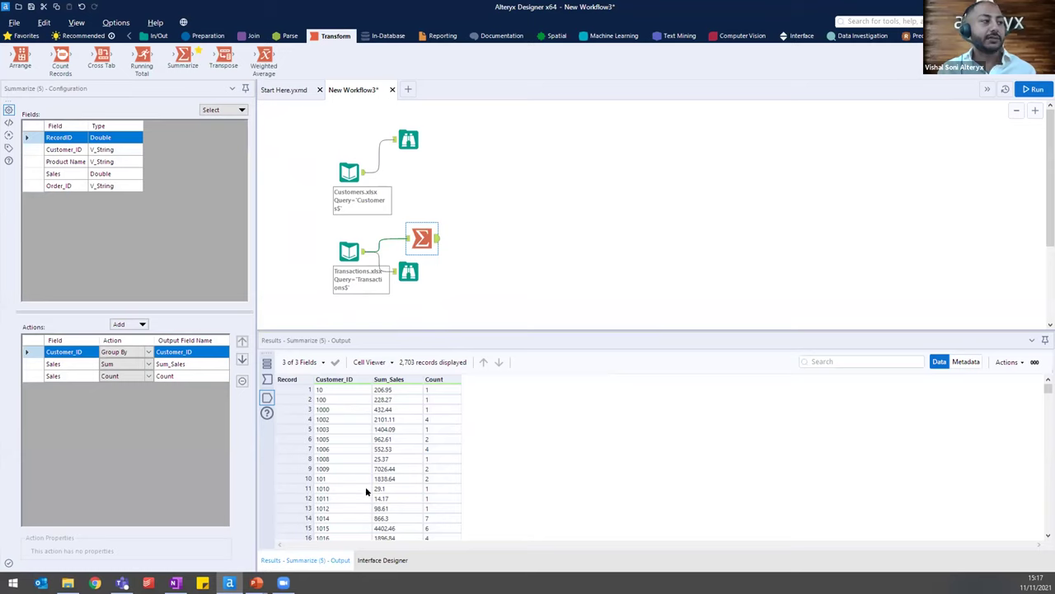
pyautogui.click(406, 241)
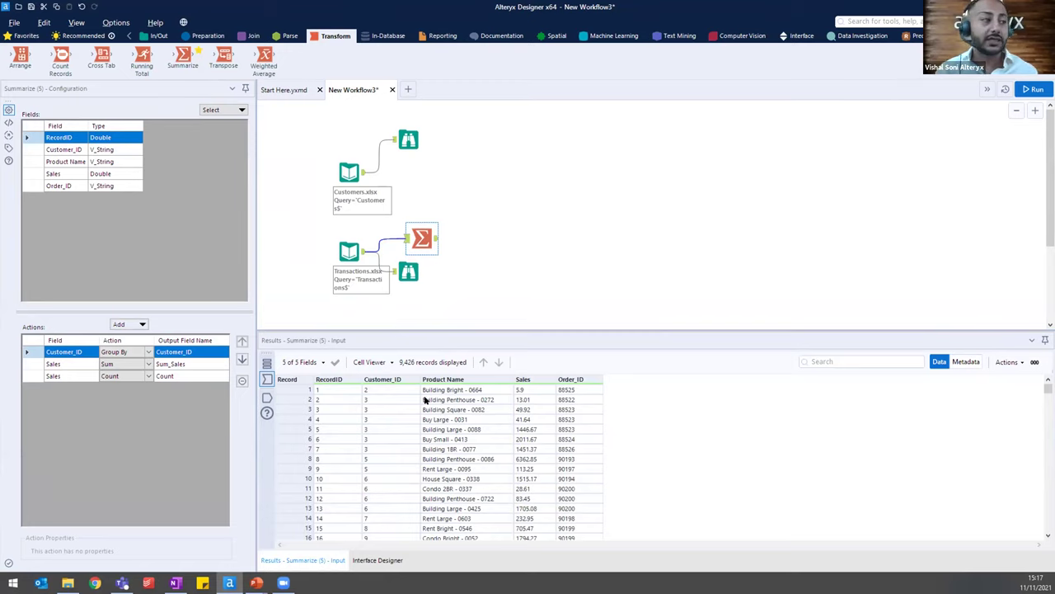
pyautogui.click(435, 240)
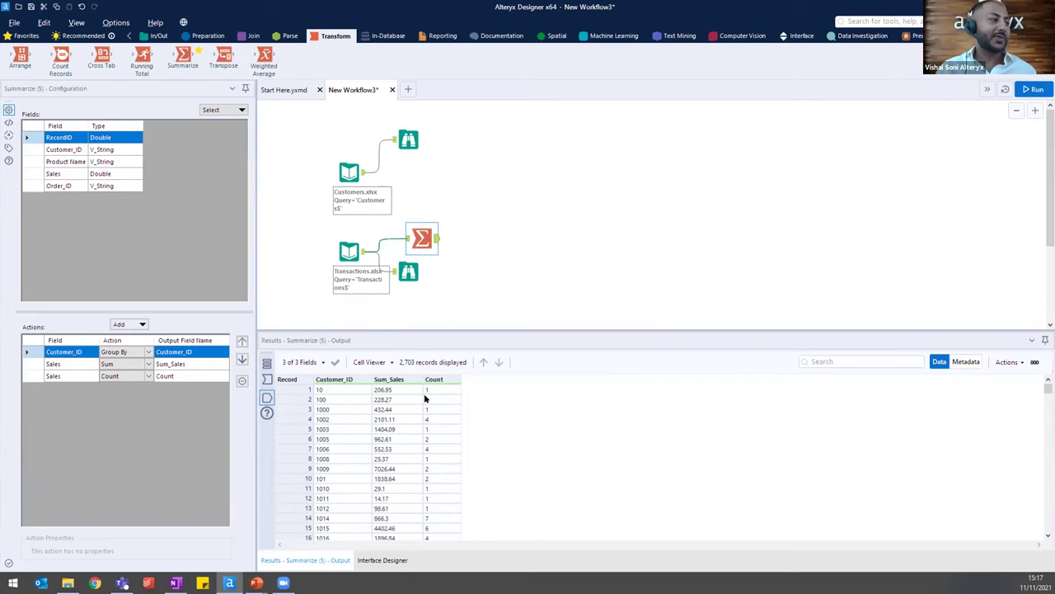
pyautogui.click(364, 174)
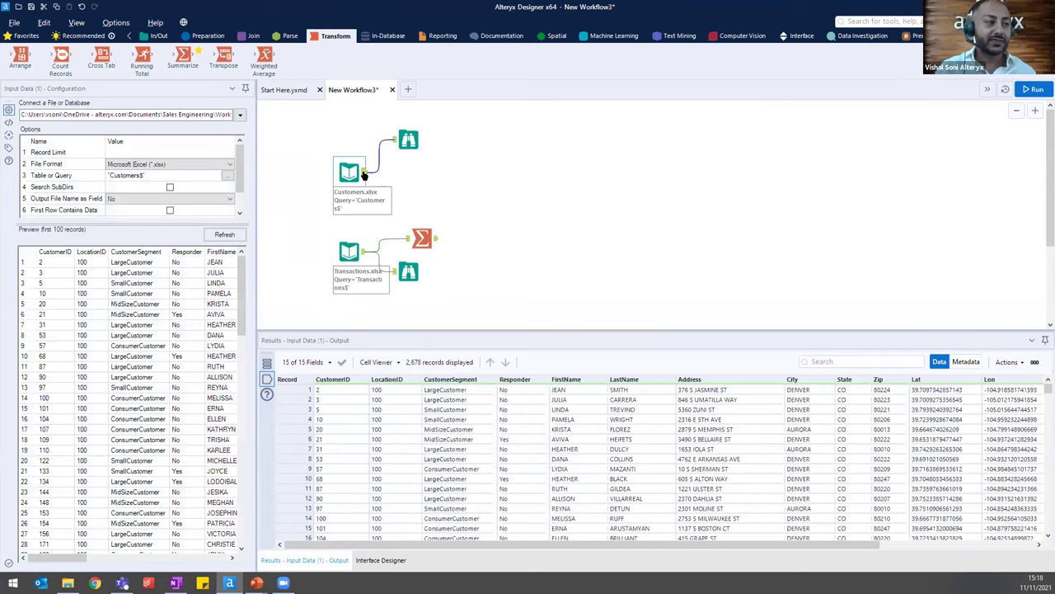
pyautogui.click(435, 242)
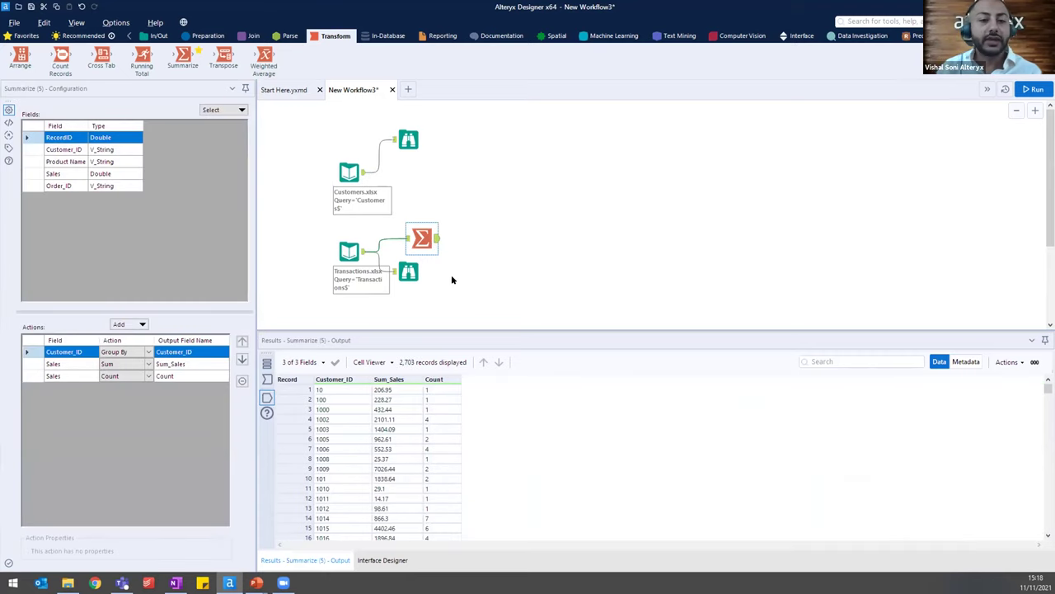
# Add a Join tool with the Customers input as its left input and the Summarize output as its right input
pyautogui.click(254, 36)
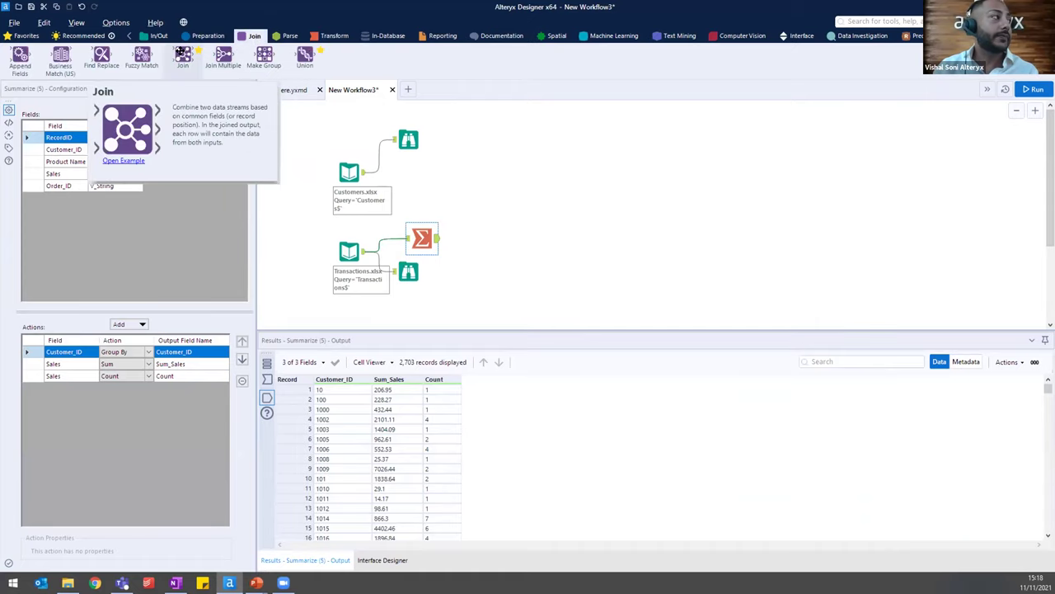
pyautogui.moveTo(180, 52); pyautogui.dragTo(490, 187)
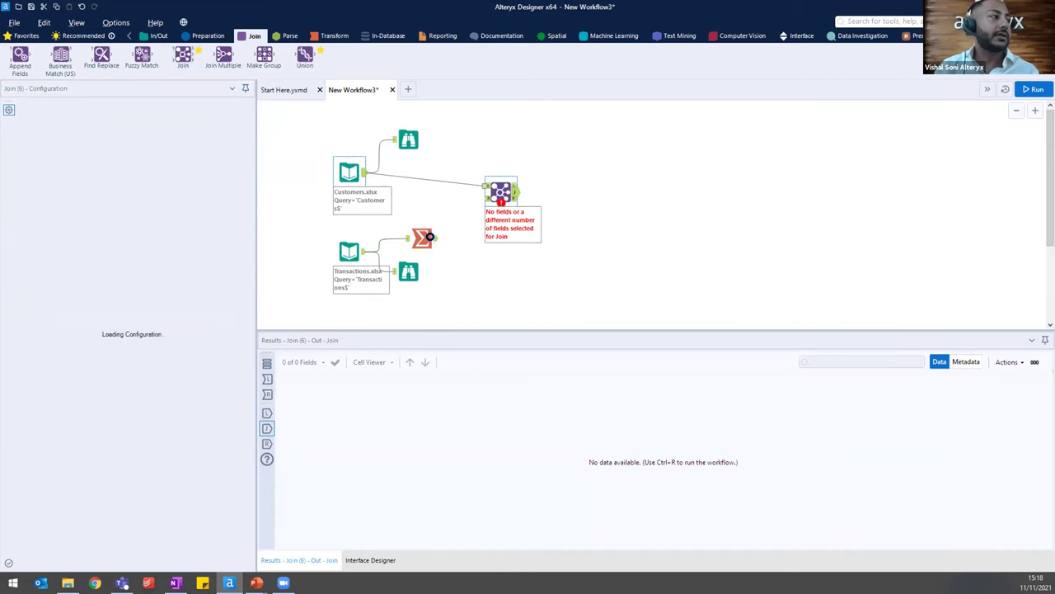
pyautogui.moveTo(435, 240); pyautogui.dragTo(492, 191)
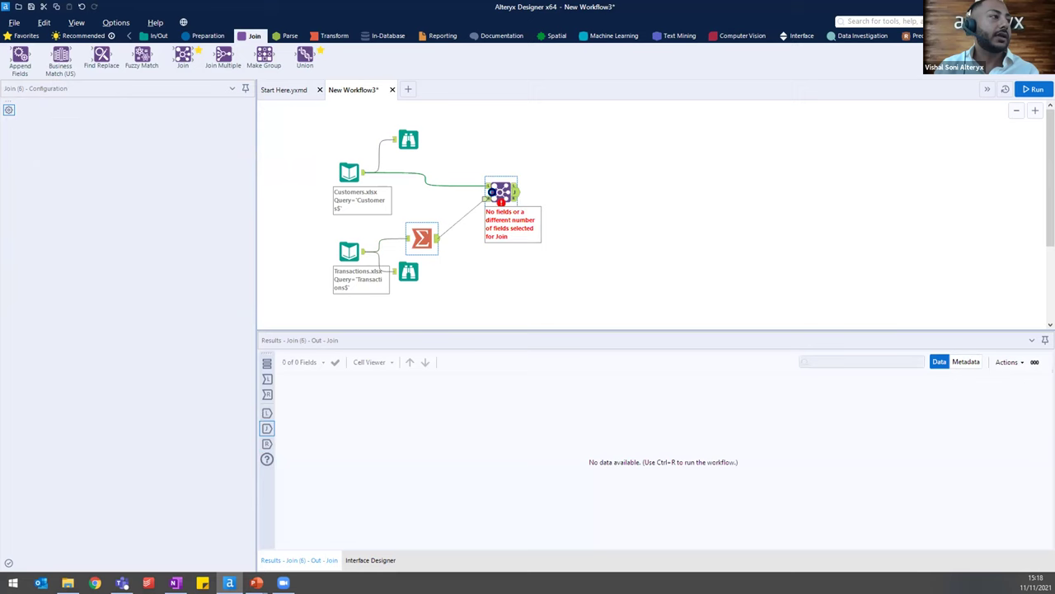
# Join by specific fields, matching left CustomerID to right Customer_ID, and run the workflow
pyautogui.click(487, 187)
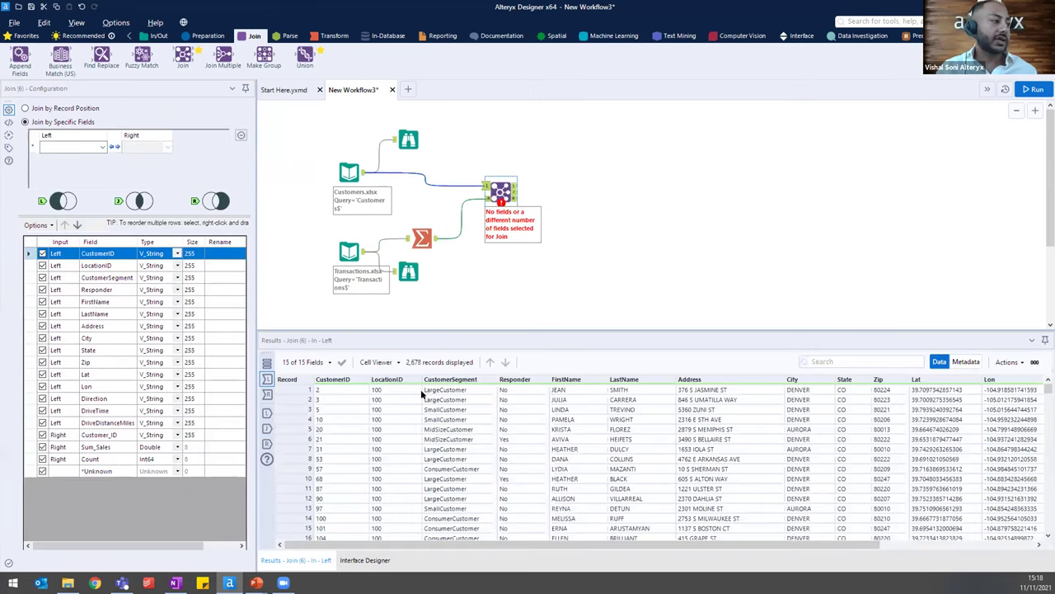
pyautogui.click(99, 146)
pyautogui.click(66, 158)
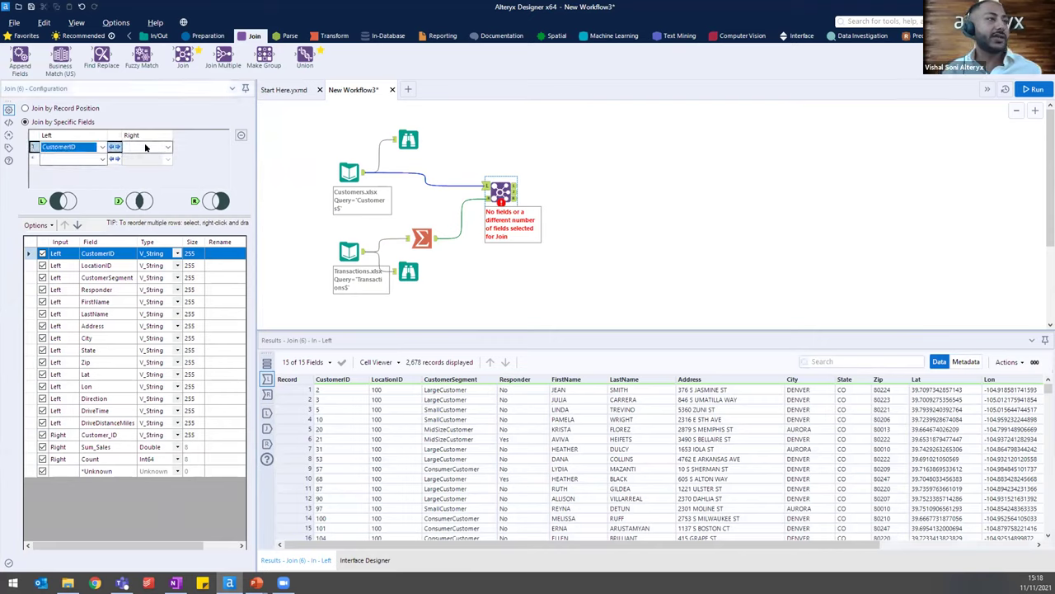
pyautogui.click(145, 147)
pyautogui.click(151, 157)
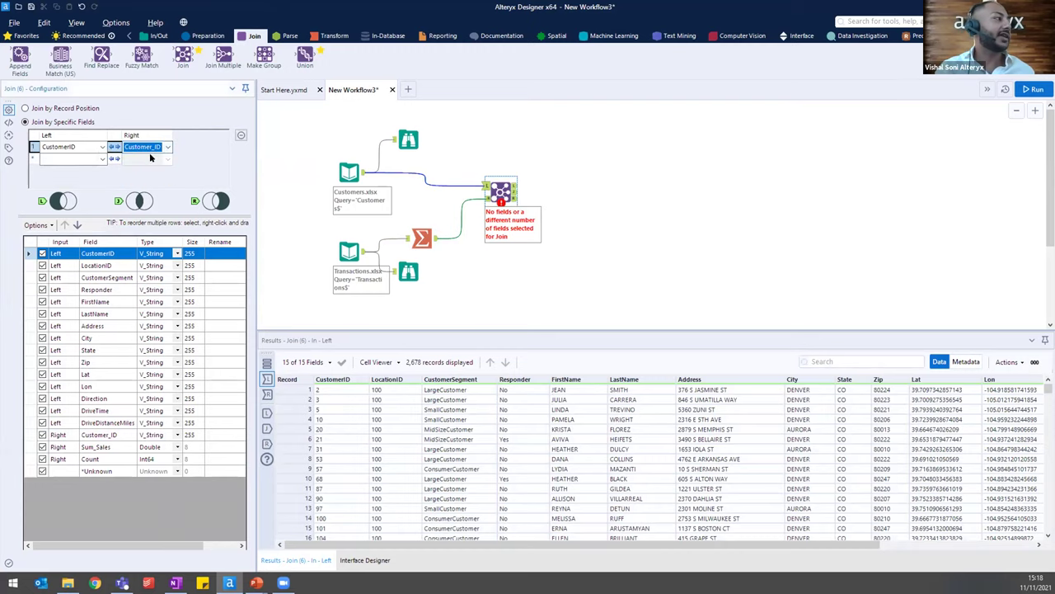
pyautogui.click(1031, 88)
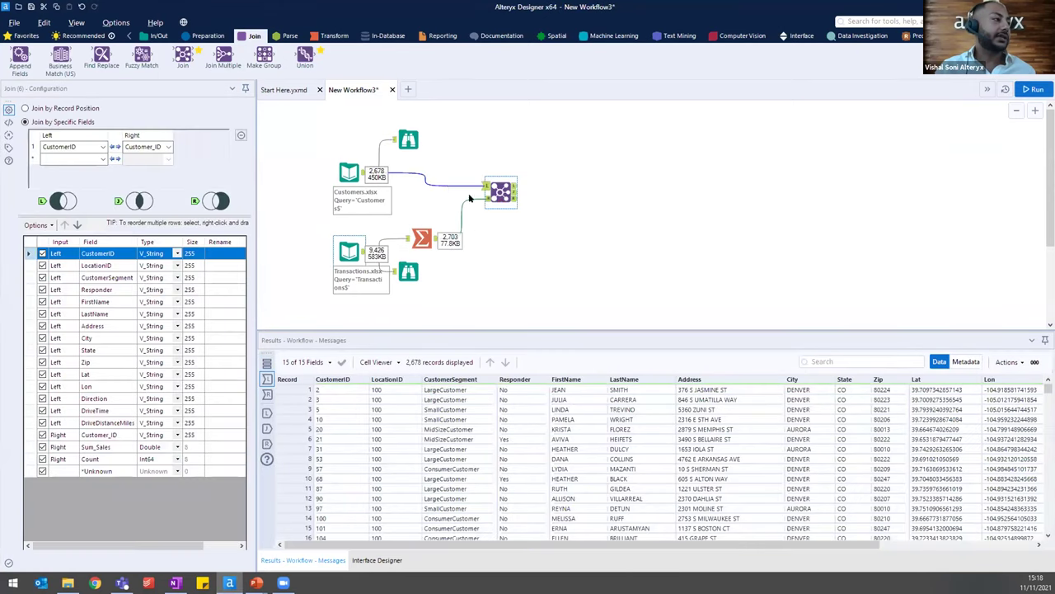
# Examine the Join tool's matched output, including the Sum_Sales and Count columns added to the customer records
pyautogui.click(514, 194)
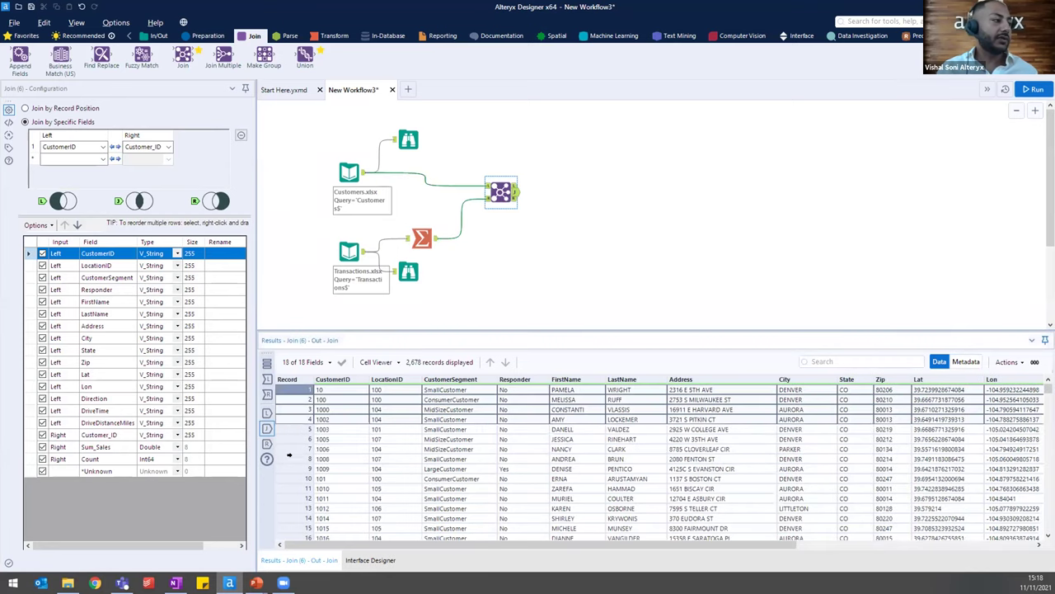
pyautogui.moveTo(471, 547); pyautogui.dragTo(824, 546)
pyautogui.moveTo(964, 390); pyautogui.dragTo(981, 480)
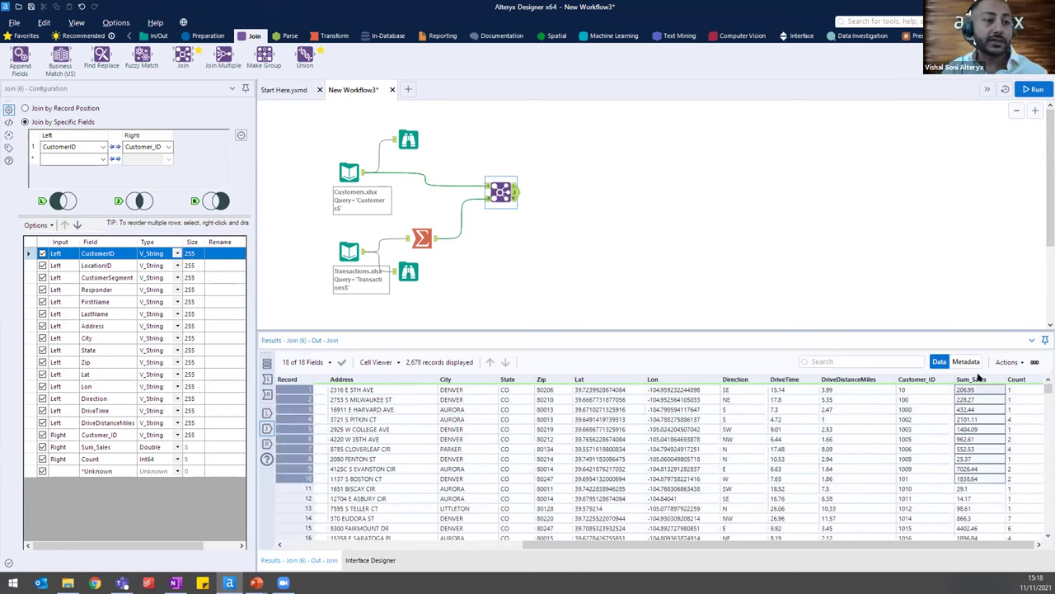
pyautogui.moveTo(1020, 393); pyautogui.dragTo(1023, 487)
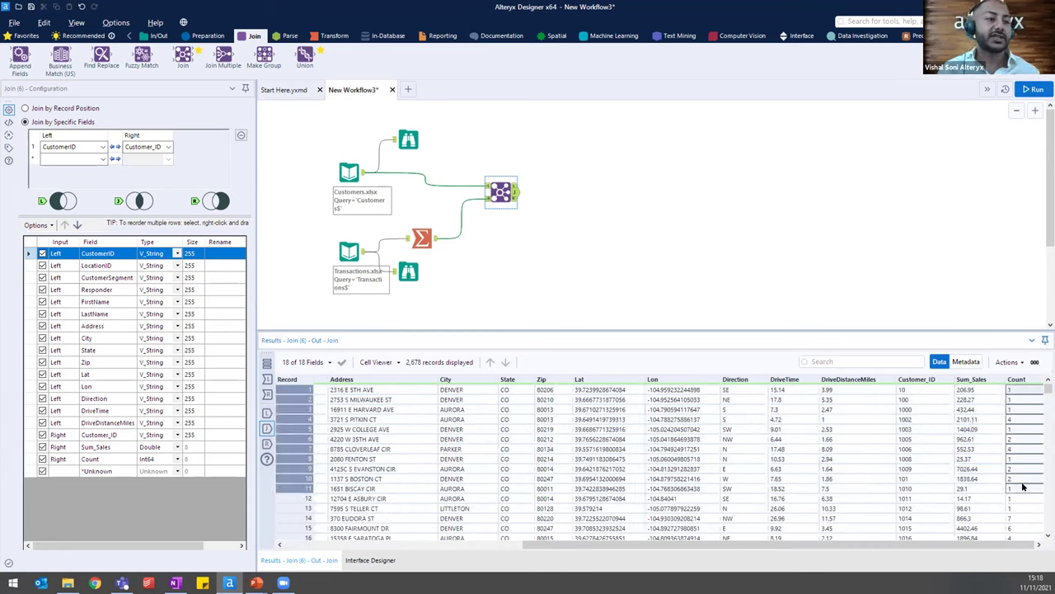
pyautogui.click(986, 469)
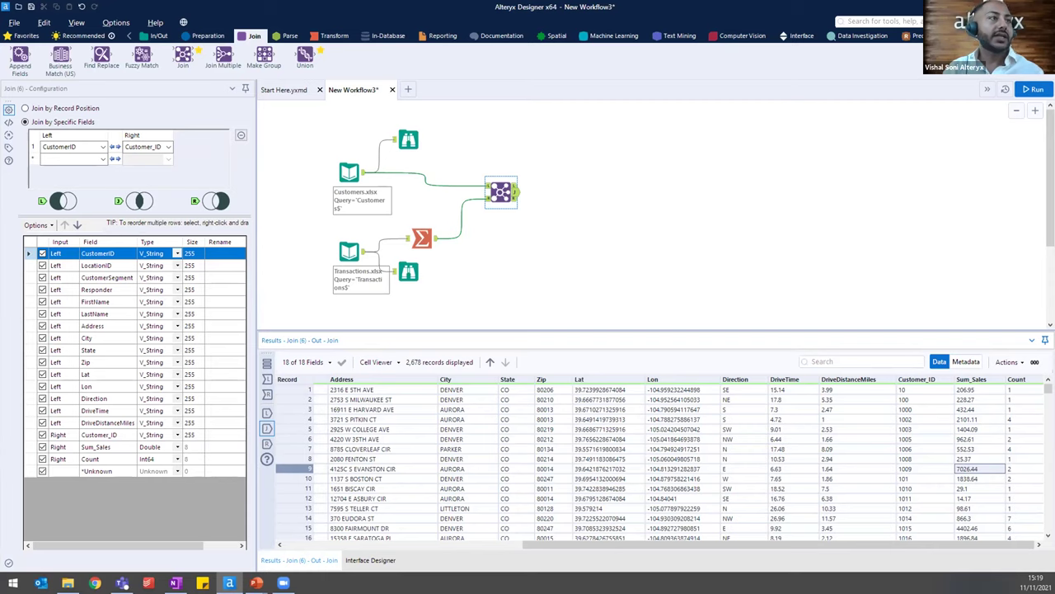
# Examine the Join tool's left and right unmatched outputs
pyautogui.click(1035, 110)
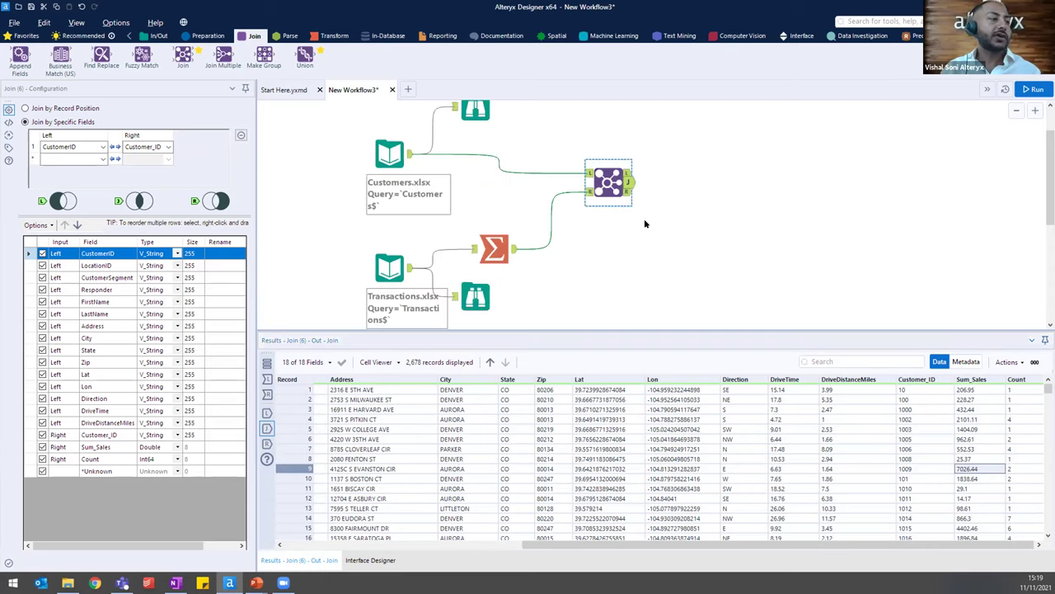
pyautogui.click(628, 173)
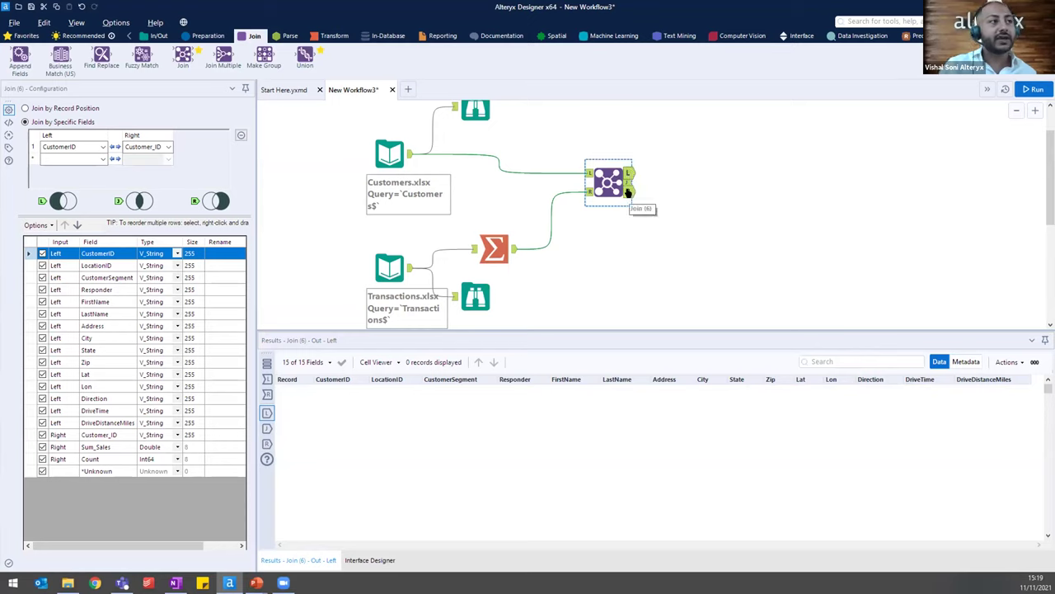
pyautogui.click(628, 191)
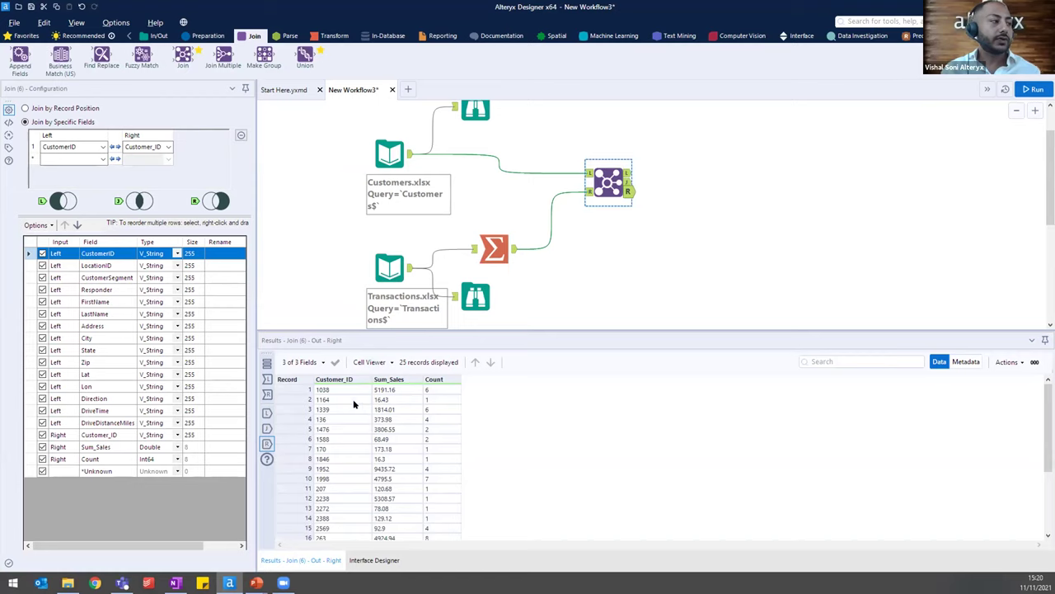
# Look through the Join tool's unmatched right records down to the last customer's Sum_Sales and Count values
pyautogui.moveTo(347, 388); pyautogui.dragTo(354, 544)
pyautogui.scroll(-3, 355, 525)
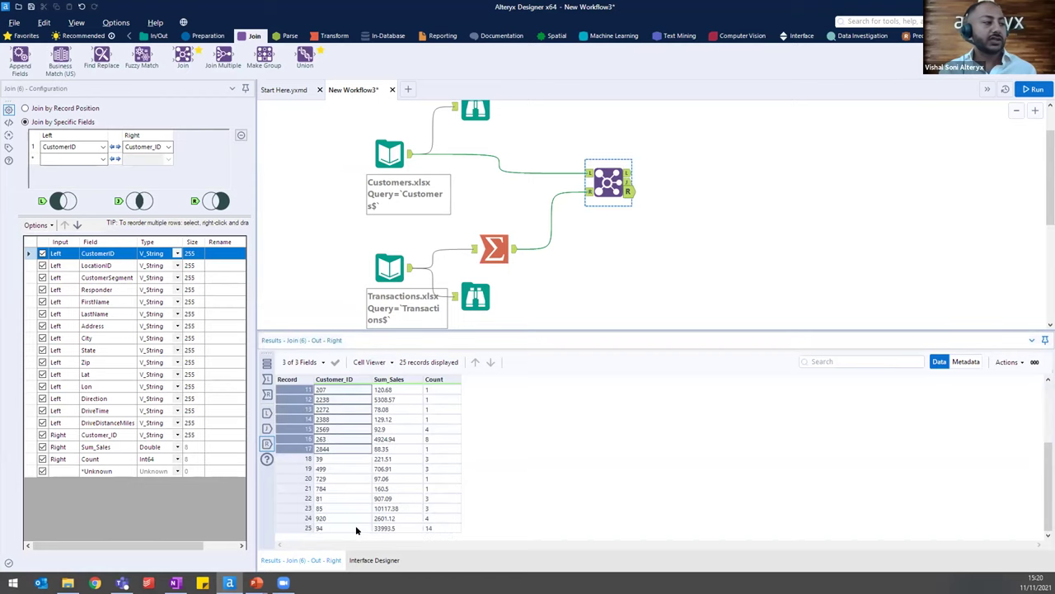
pyautogui.click(443, 528)
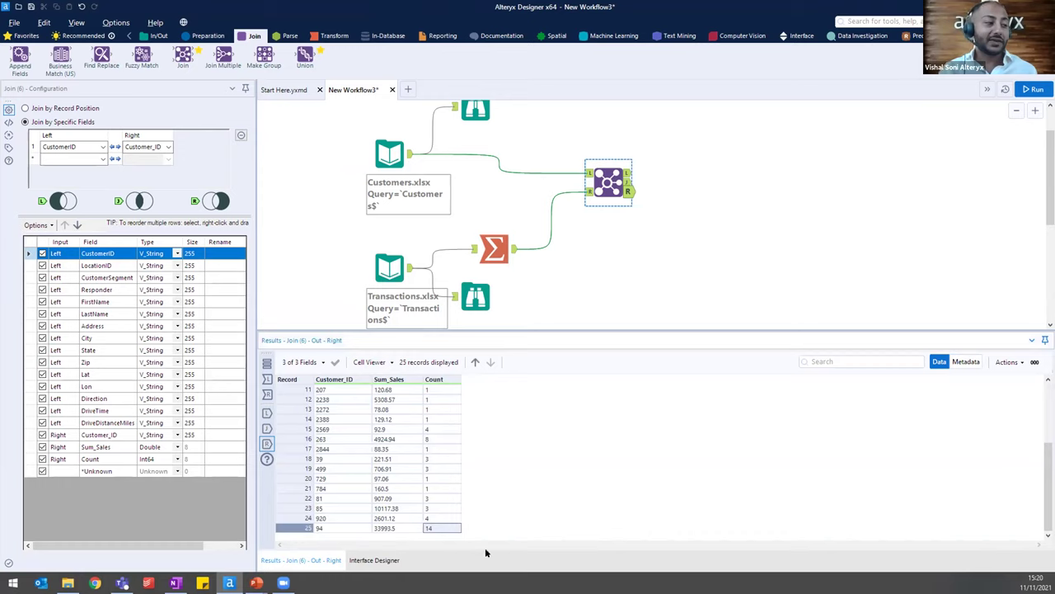
pyautogui.click(403, 529)
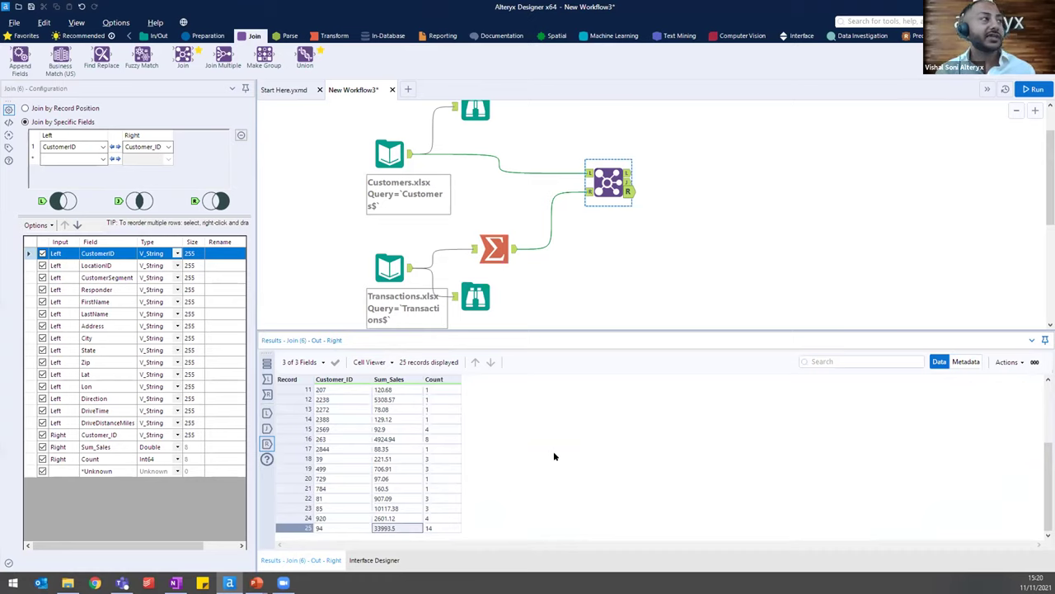
pyautogui.click(441, 35)
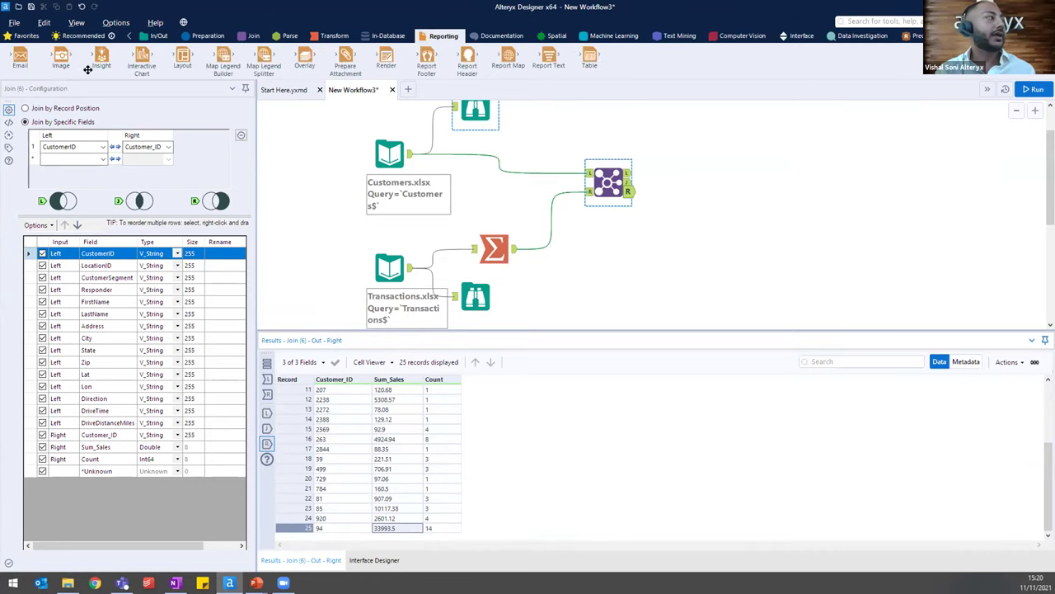
pyautogui.moveTo(20, 55); pyautogui.dragTo(684, 210)
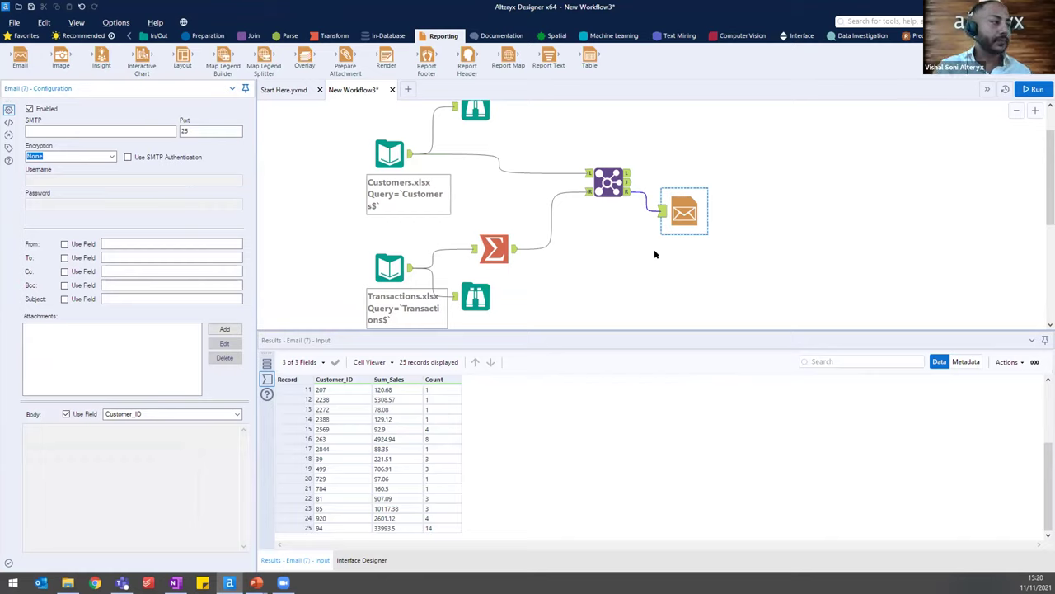
pyautogui.click(690, 220)
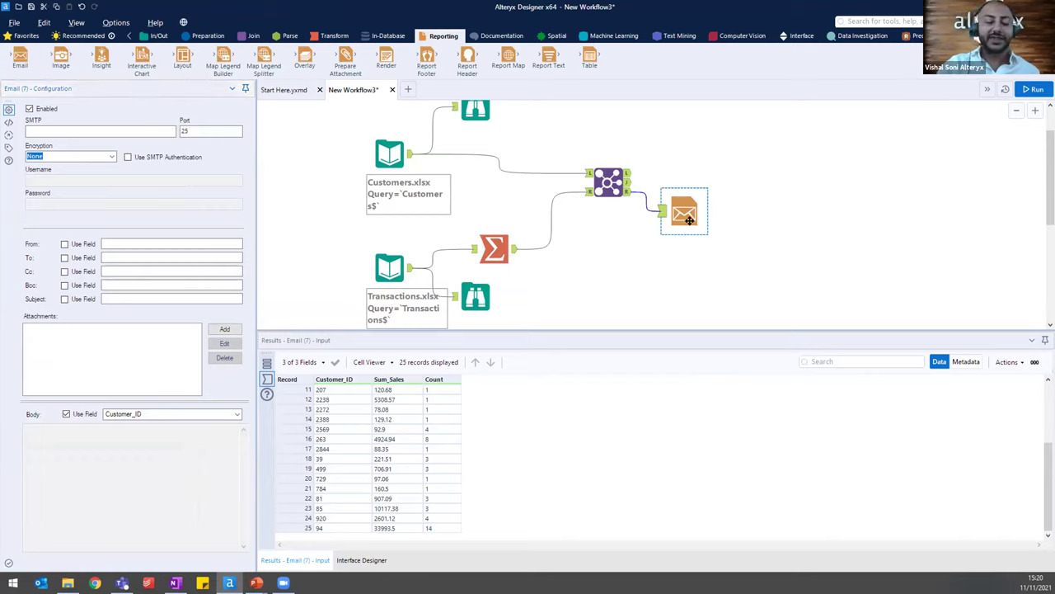
pyautogui.press('Delete')
# Examine the Join tool's matched output across its columns, from the customer details to Sum_Sales and Count
pyautogui.click(628, 183)
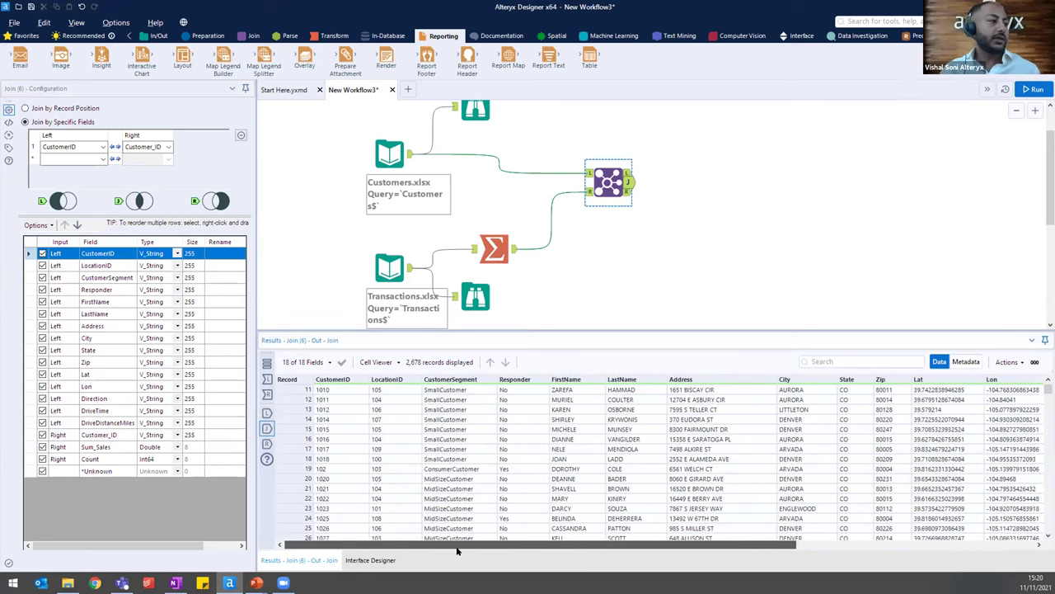
pyautogui.moveTo(457, 545); pyautogui.dragTo(976, 534)
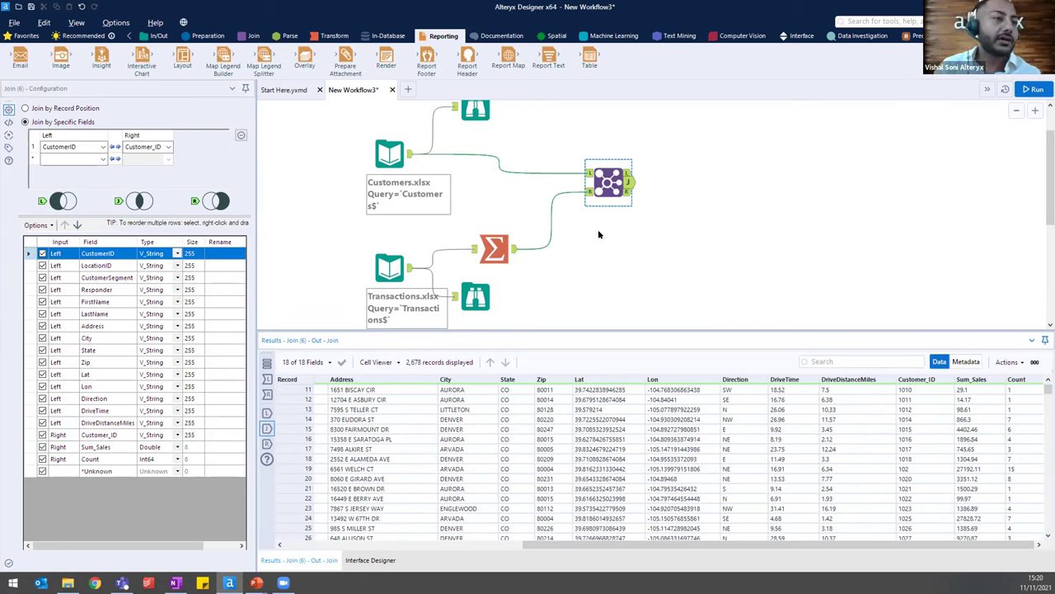
pyautogui.moveTo(916, 545); pyautogui.dragTo(783, 544)
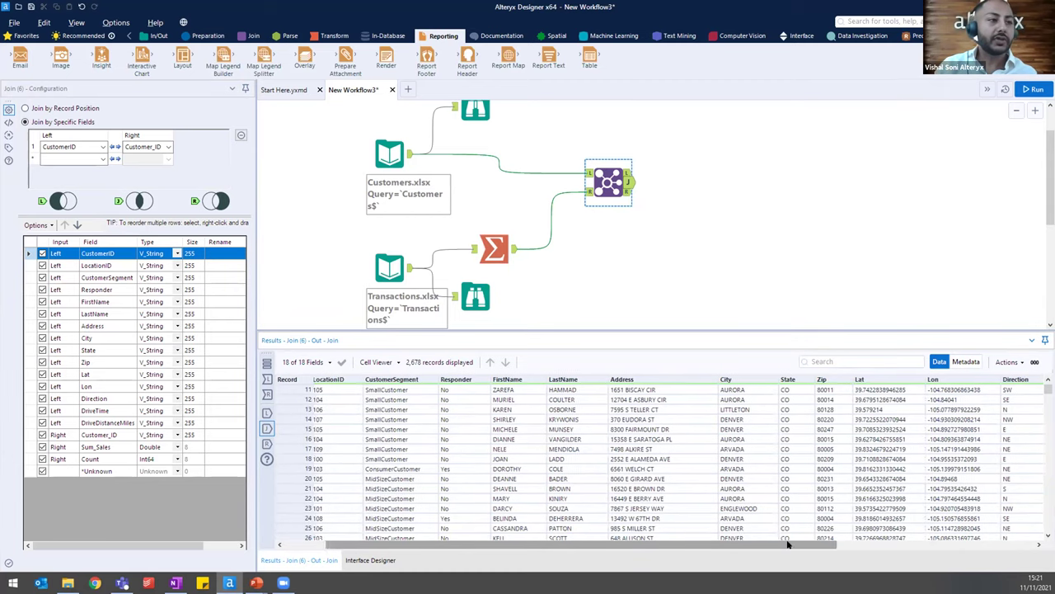
pyautogui.moveTo(784, 544); pyautogui.dragTo(793, 544)
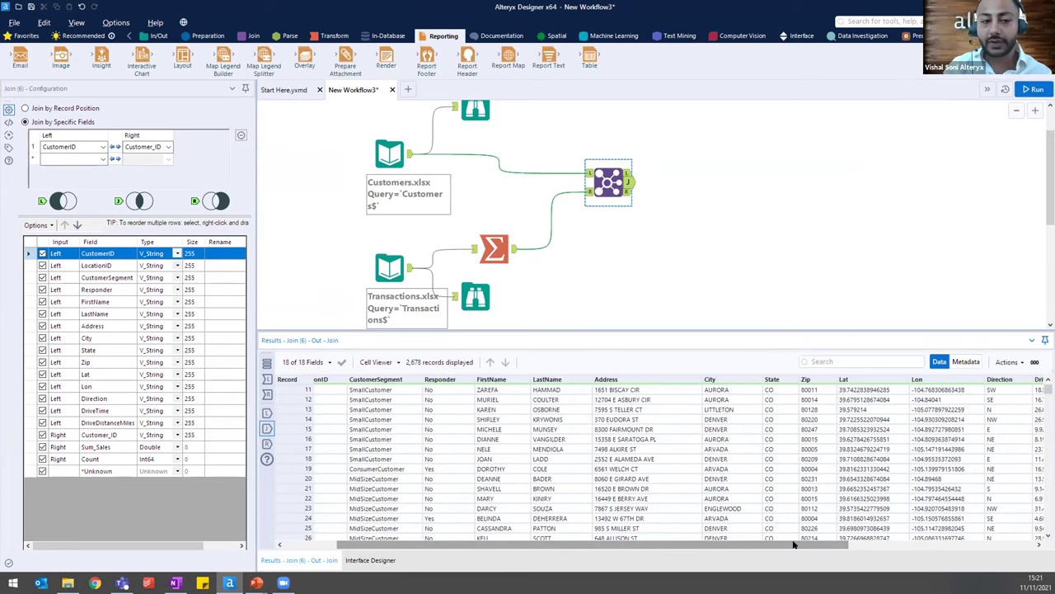
pyautogui.moveTo(794, 544); pyautogui.dragTo(924, 540)
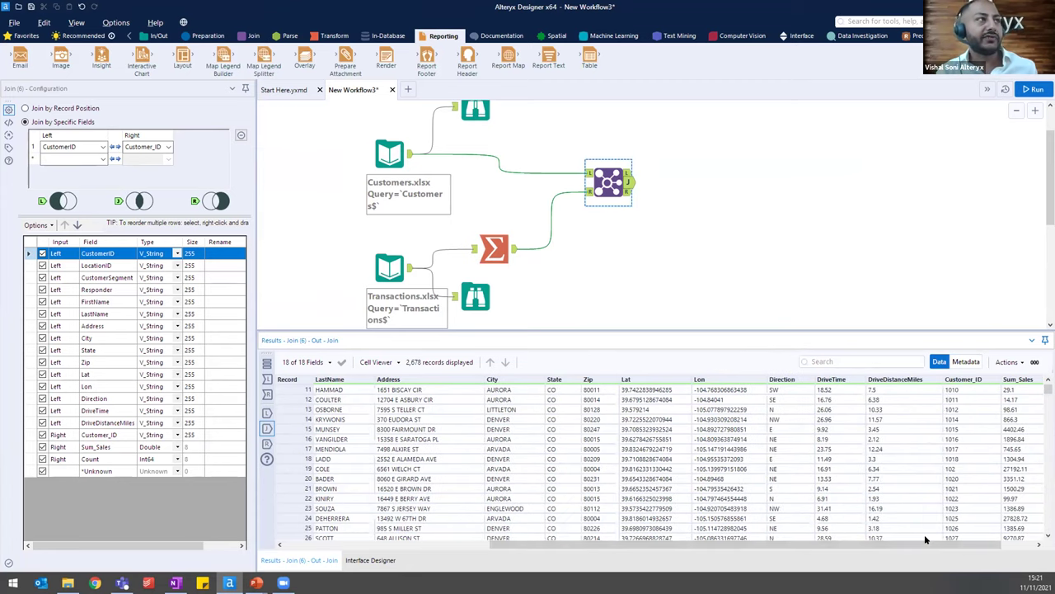
# Add an Assisted Modeling tool to the Join tool's matched output and run the workflow
pyautogui.click(631, 37)
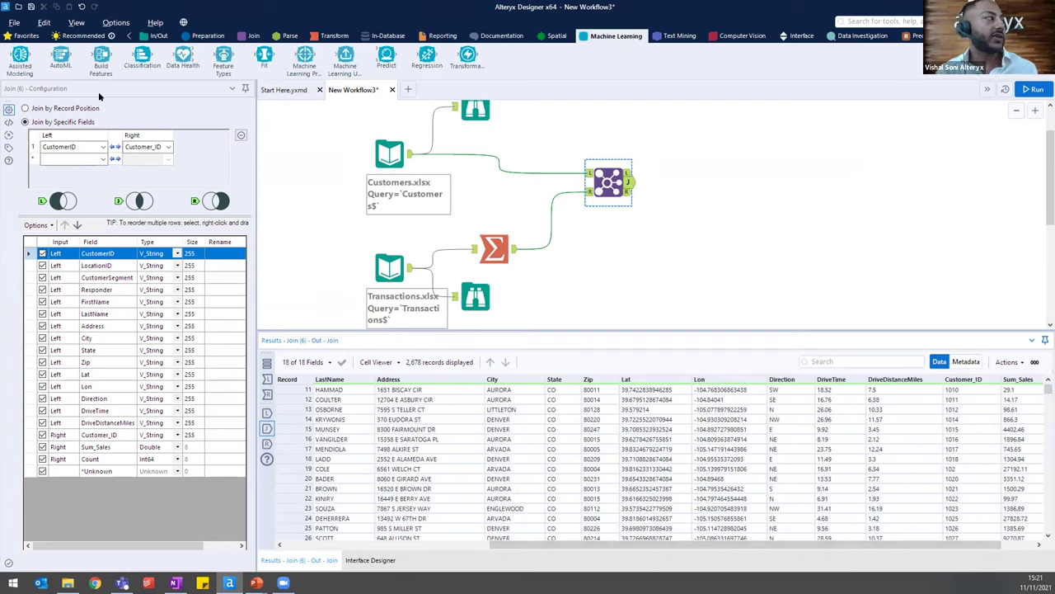
pyautogui.moveTo(20, 56); pyautogui.dragTo(688, 179)
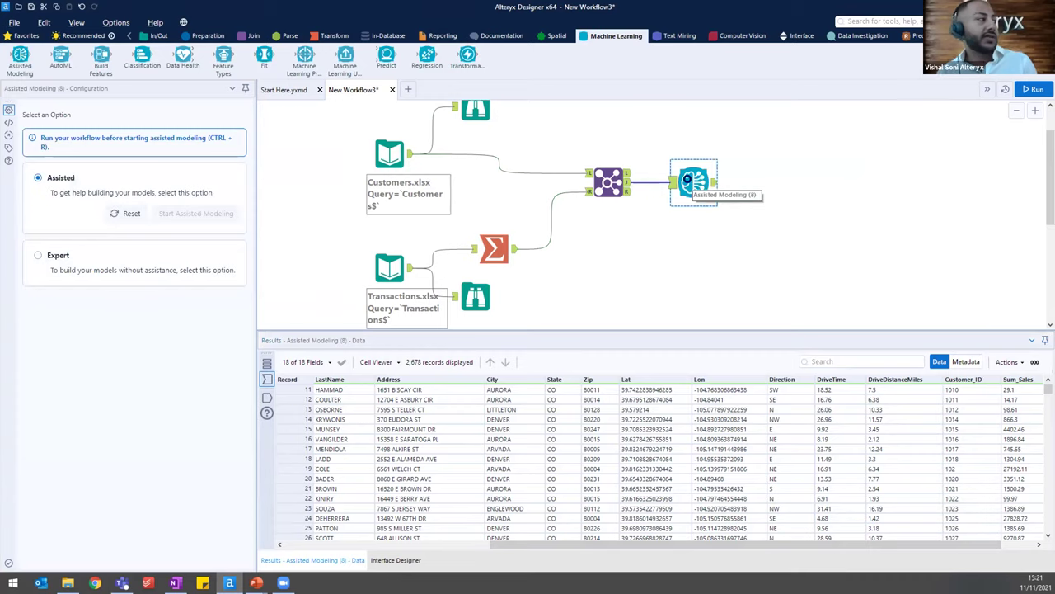
pyautogui.hotkey('ctrl', 'r')
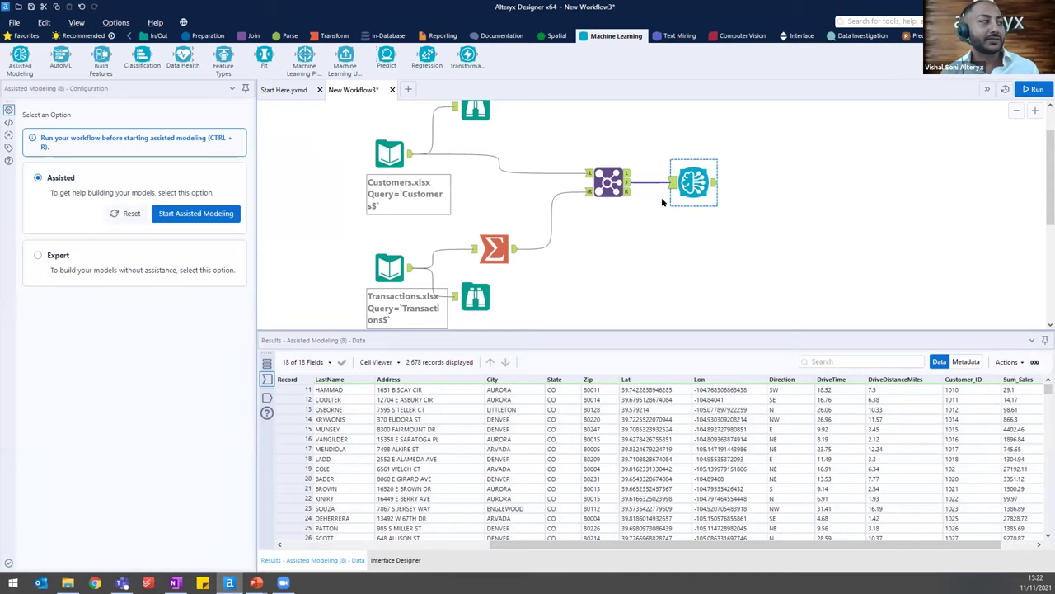
# Start building an assisted model with Responder as the Classification target and Step-by-Step as the automation level
pyautogui.click(196, 213)
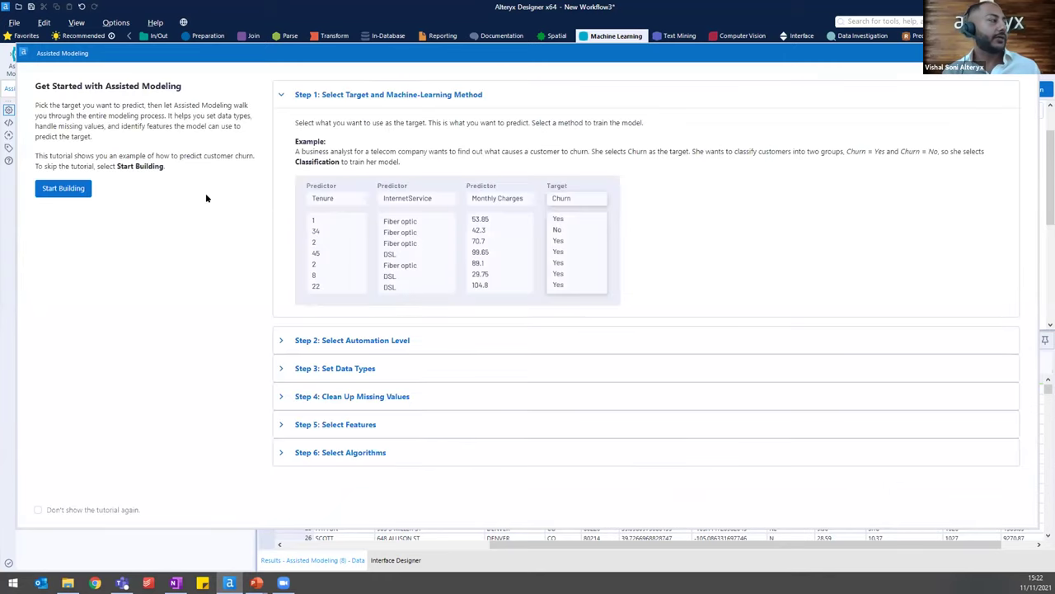
pyautogui.click(77, 189)
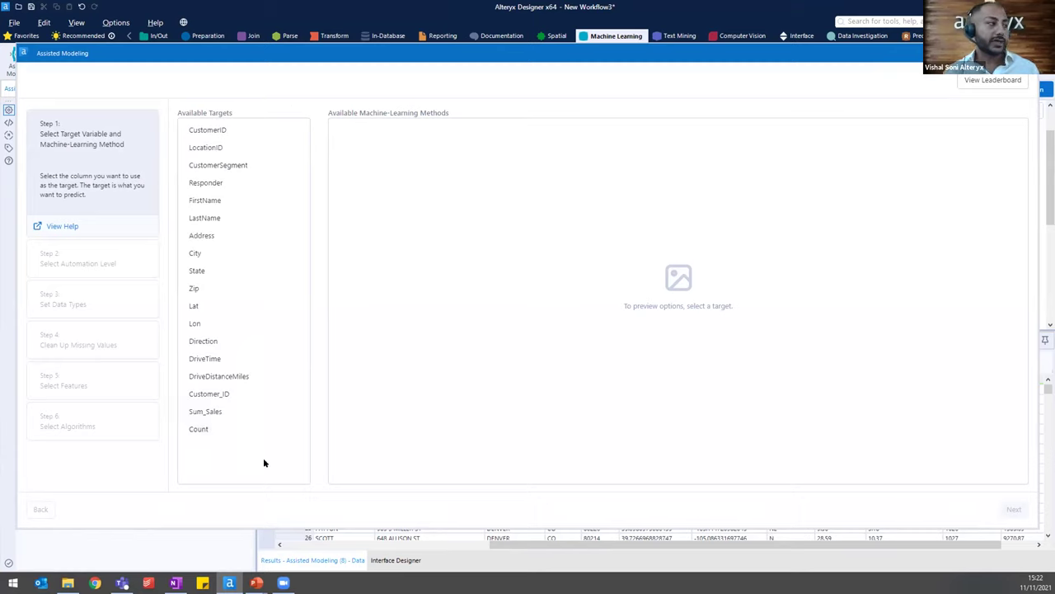
pyautogui.click(240, 412)
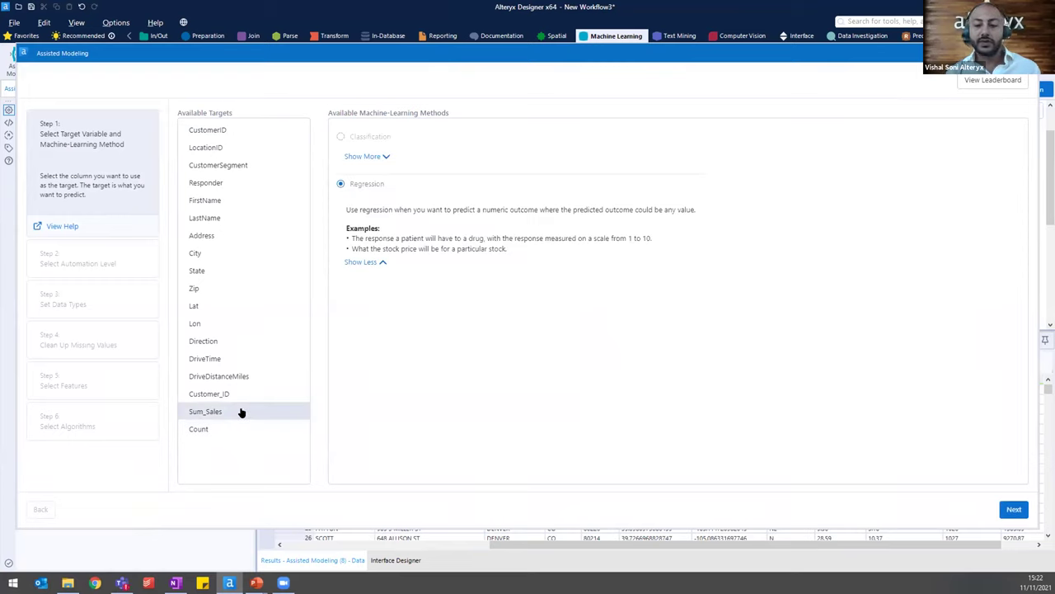
pyautogui.click(213, 183)
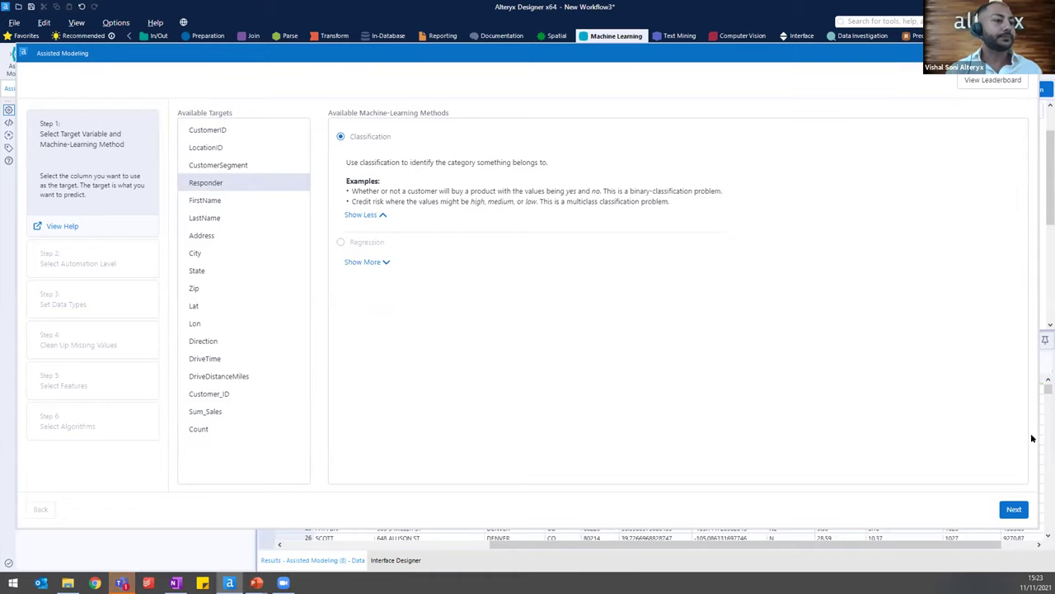
pyautogui.click(1014, 509)
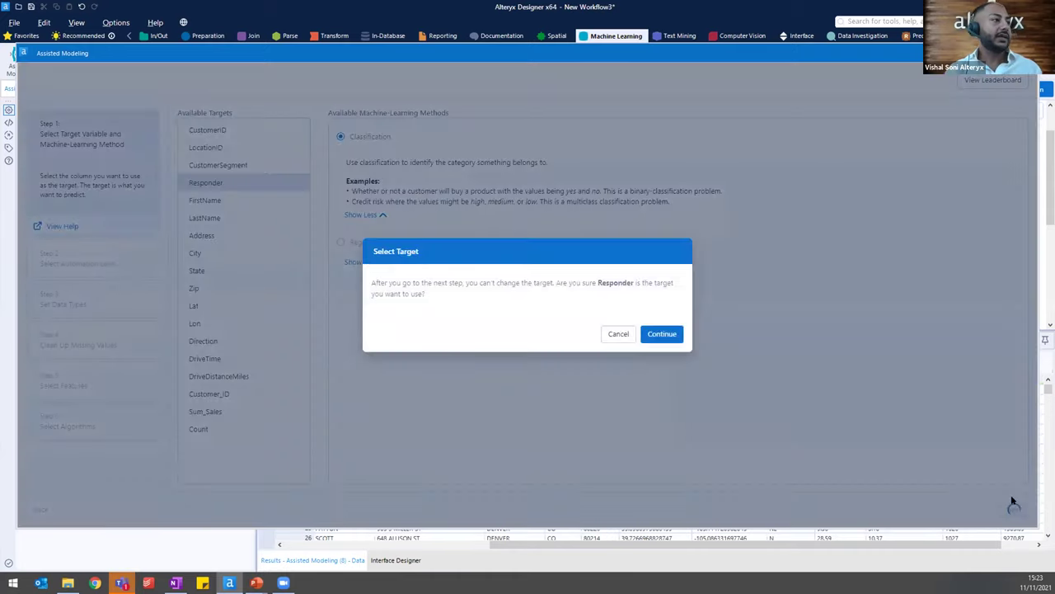
pyautogui.click(664, 337)
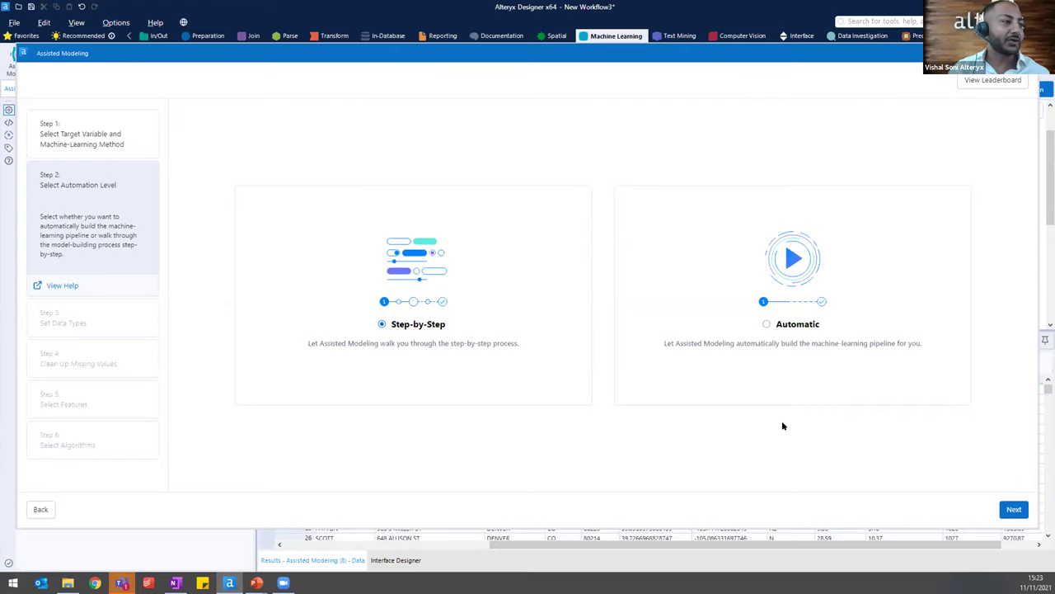
pyautogui.click(1013, 509)
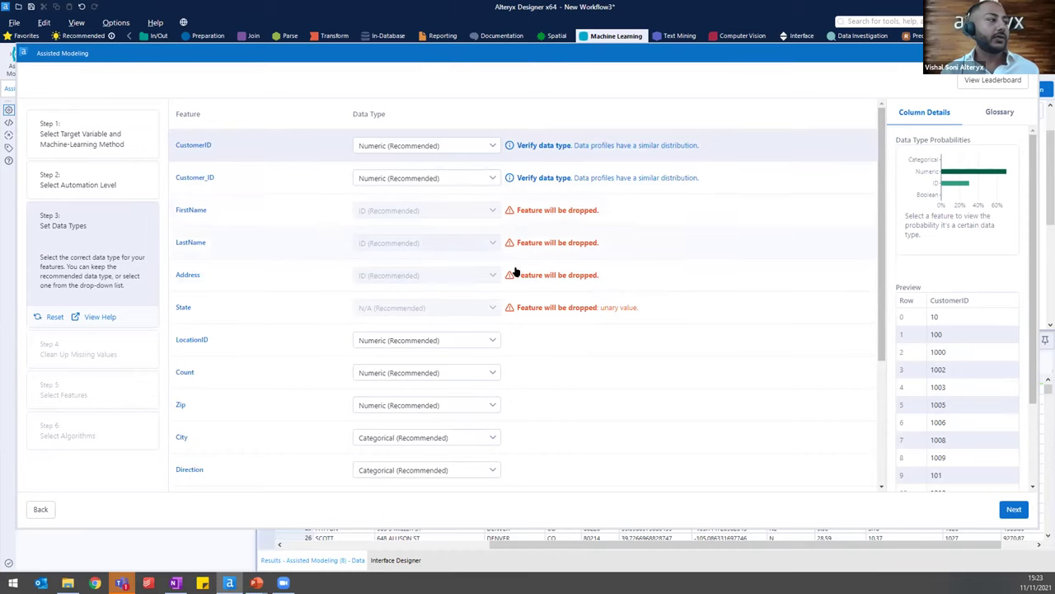
# Set the data types of CustomerID and Customer_ID to ID and of LocationID to Categorical
pyautogui.scroll(-3, 510, 280)
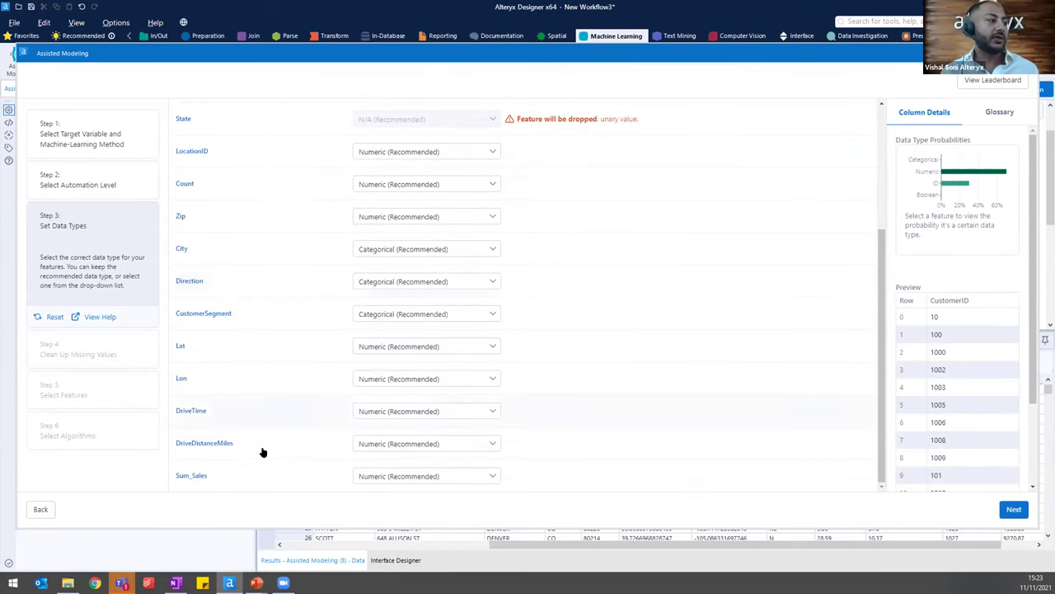
pyautogui.scroll(3, 278, 396)
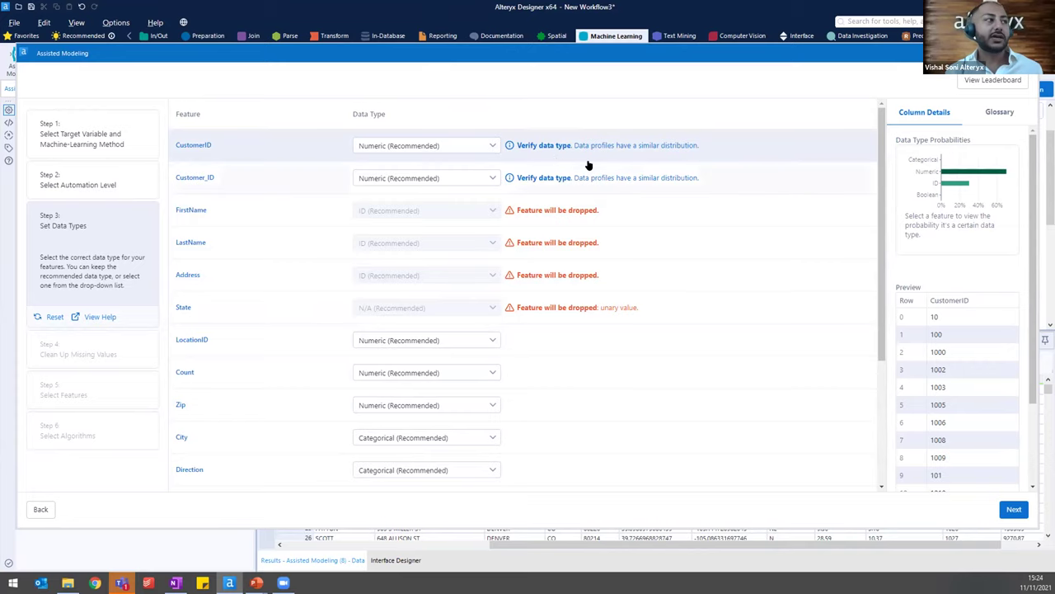
pyautogui.click(495, 146)
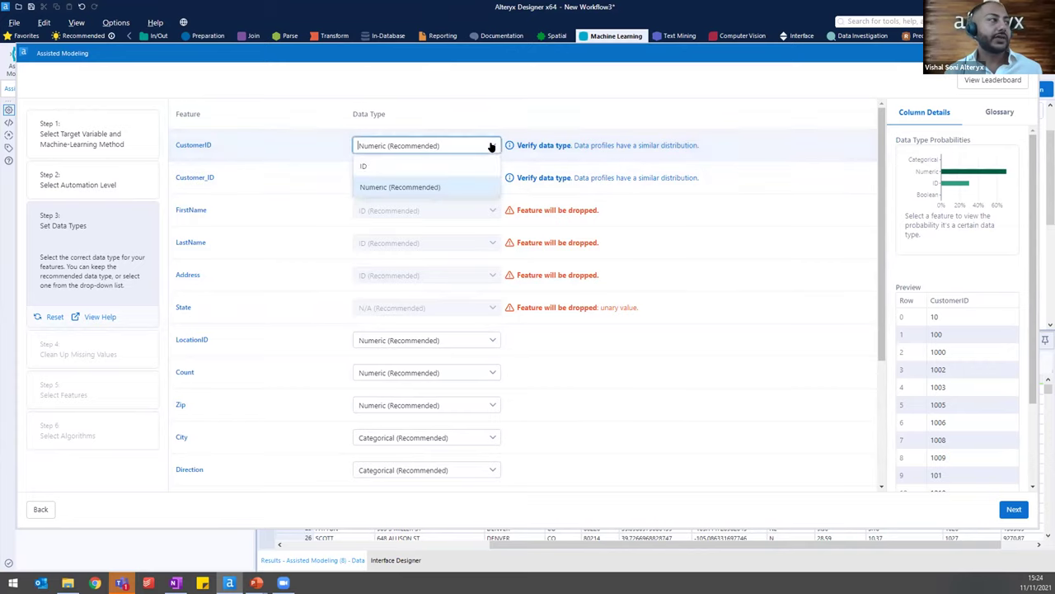
pyautogui.click(488, 166)
pyautogui.click(495, 177)
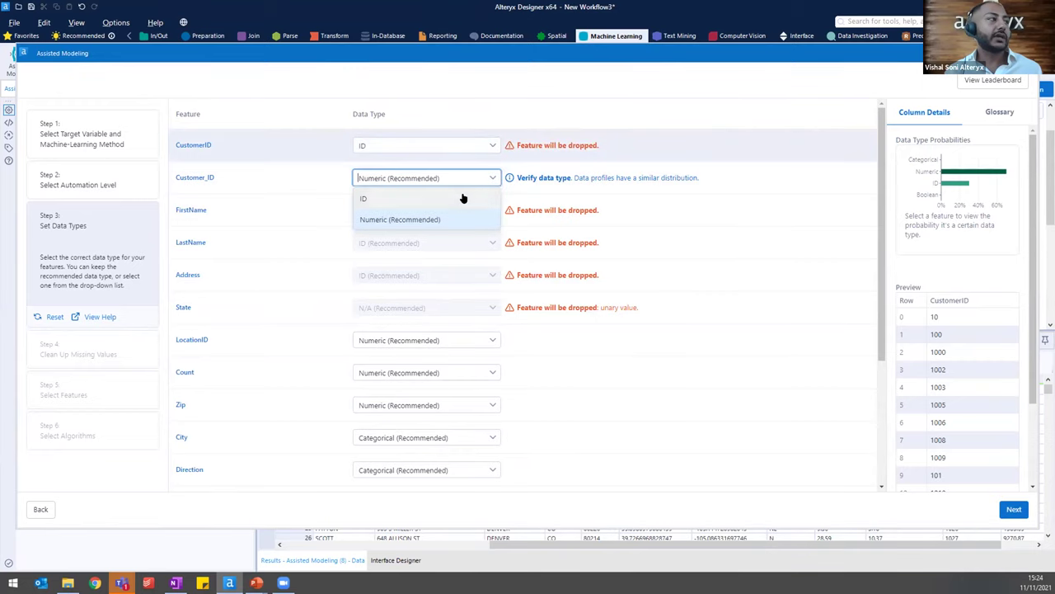
pyautogui.click(462, 198)
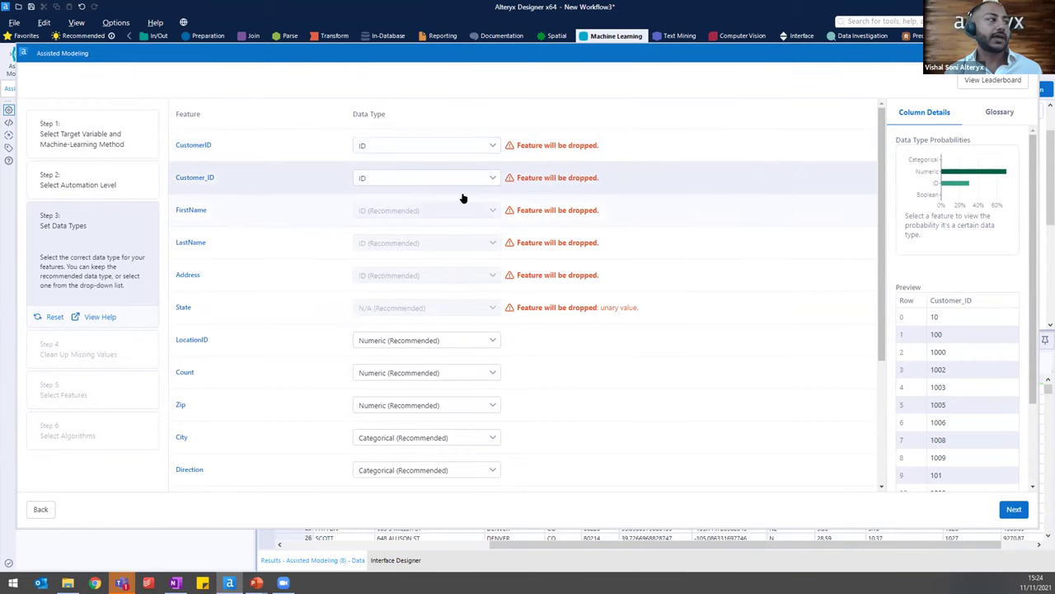
pyautogui.click(486, 339)
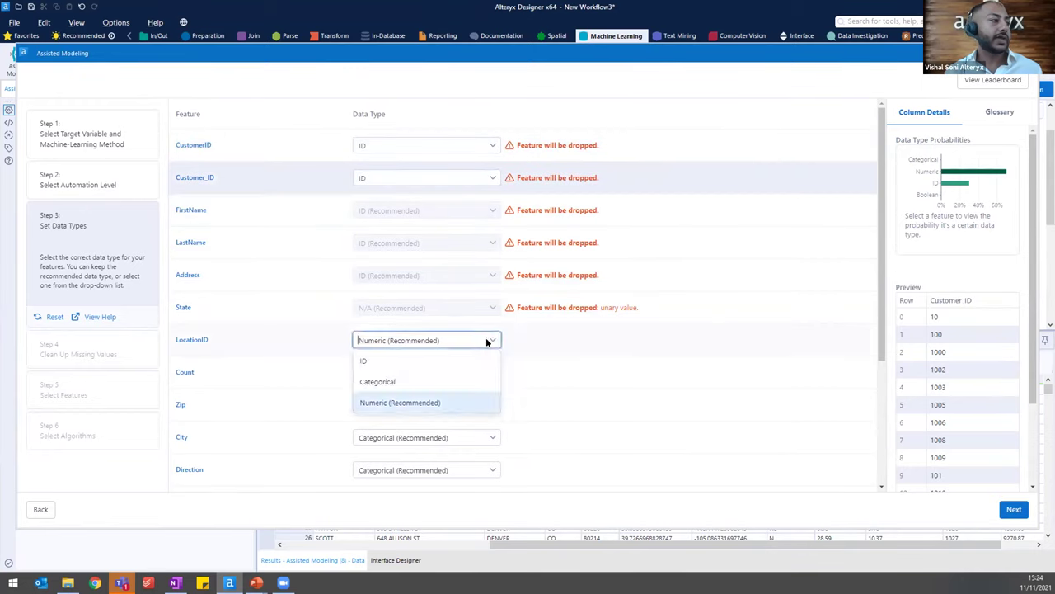
pyautogui.click(474, 383)
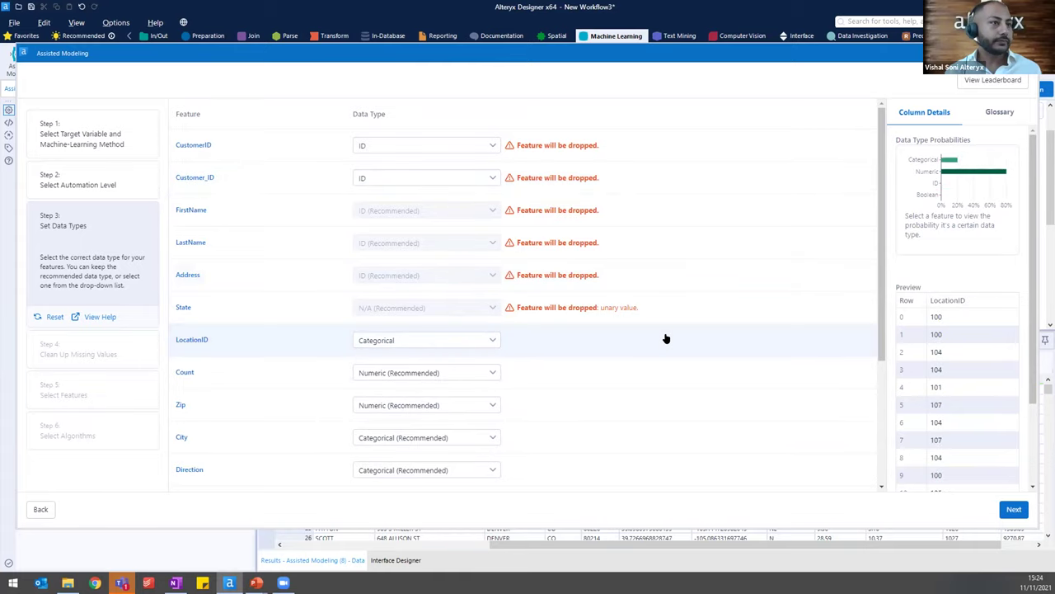
# Review the feature list and read the glossary's data type definitions, expanding the Categorical entry
pyautogui.scroll(-3, 664, 337)
pyautogui.scroll(3, 667, 335)
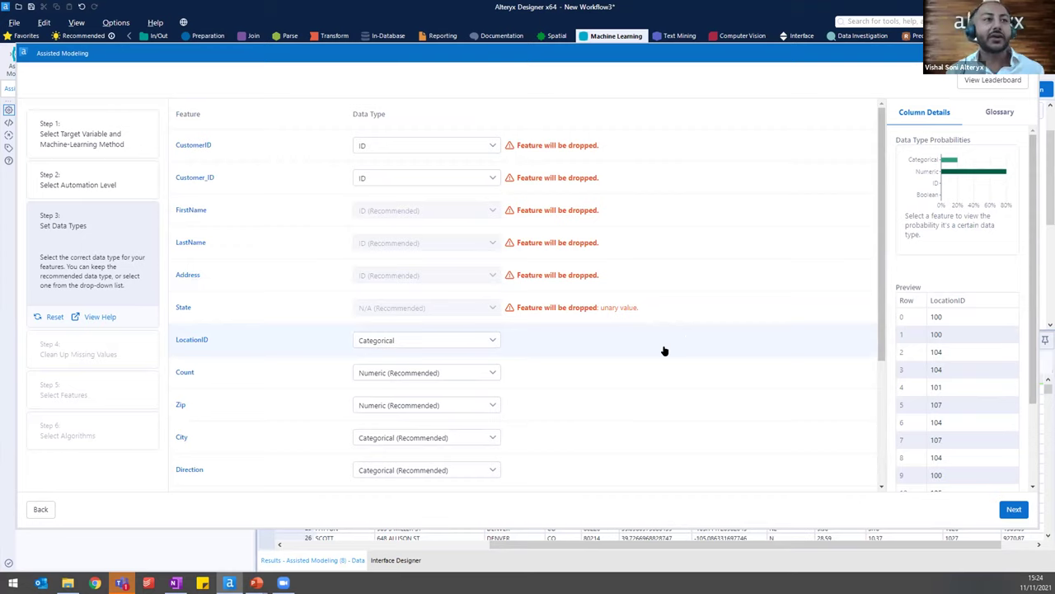
pyautogui.click(992, 115)
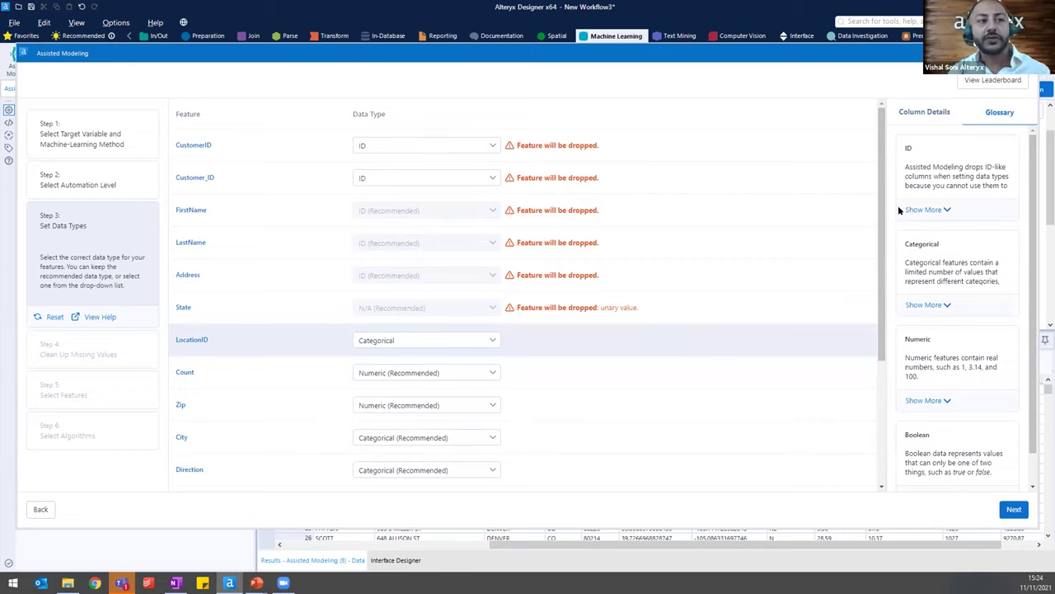
pyautogui.click(930, 305)
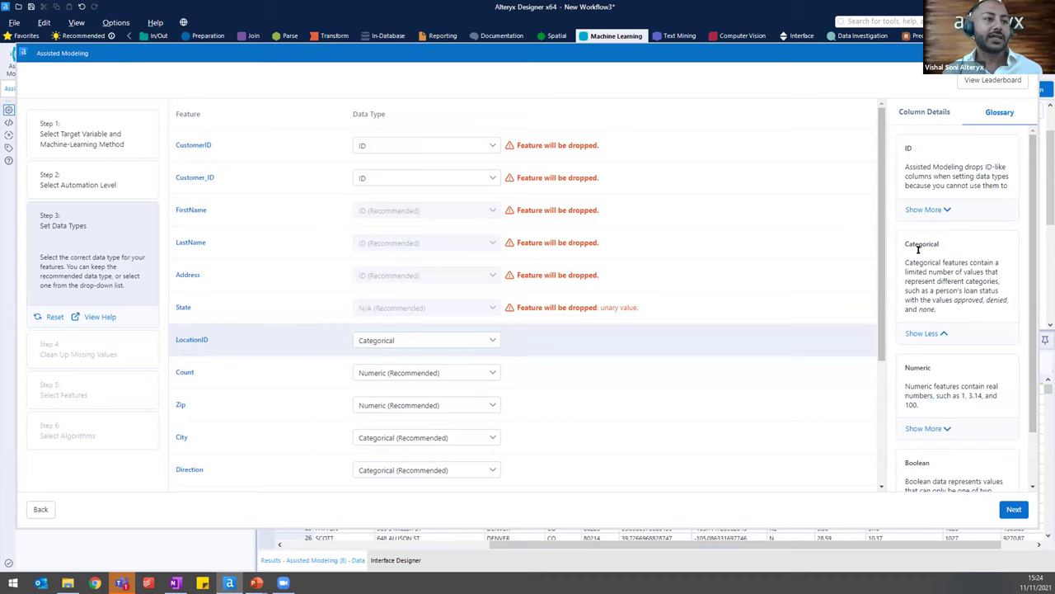
pyautogui.scroll(-2, 956, 371)
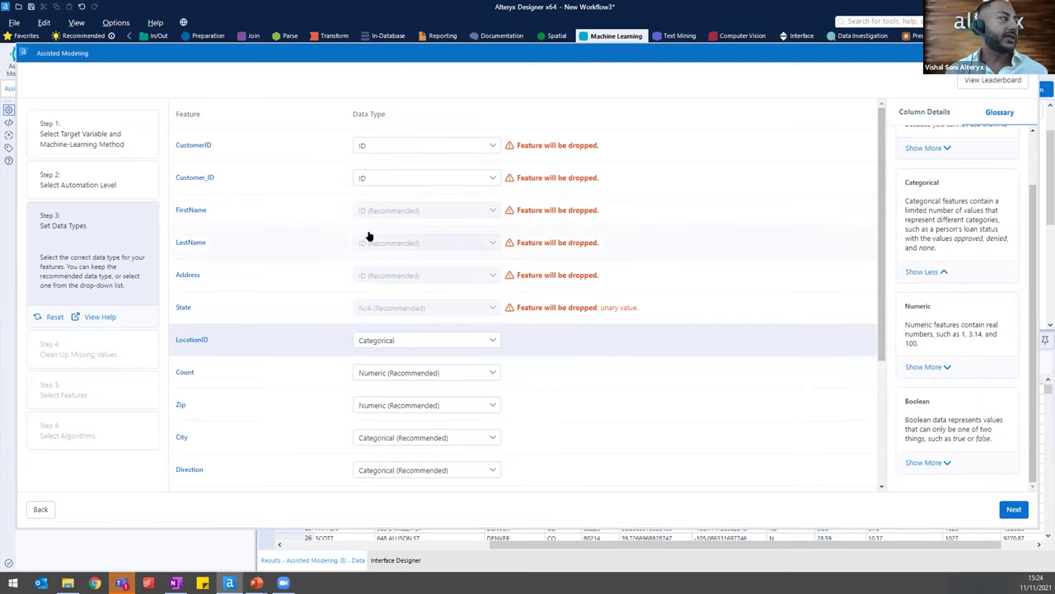
# Accept the data types, advance past Clean Up Missing Values to Select Features, and review LocationID's predictor association ranges
pyautogui.click(1014, 509)
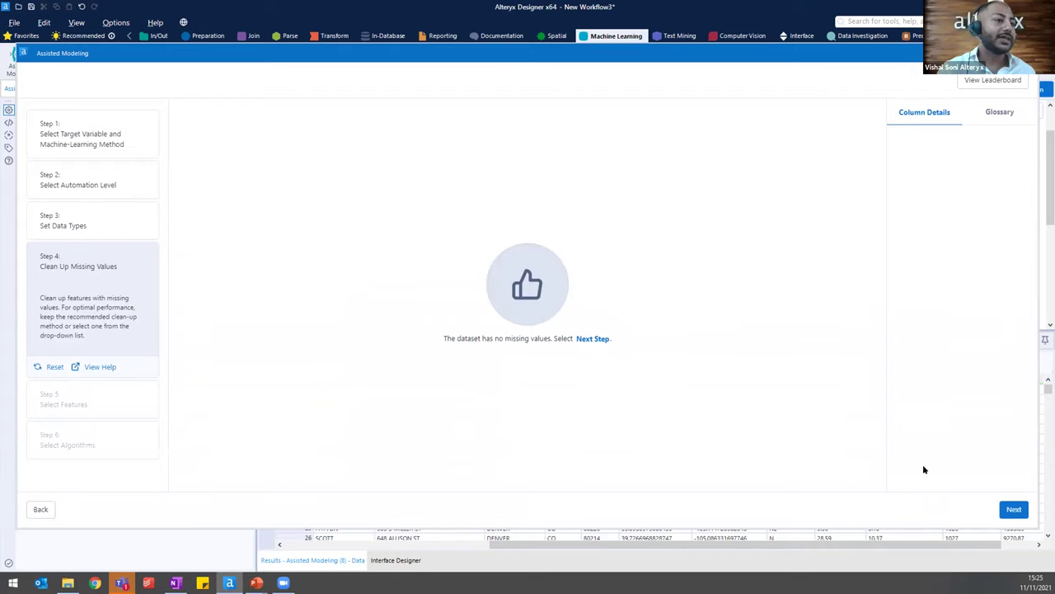
pyautogui.click(1002, 506)
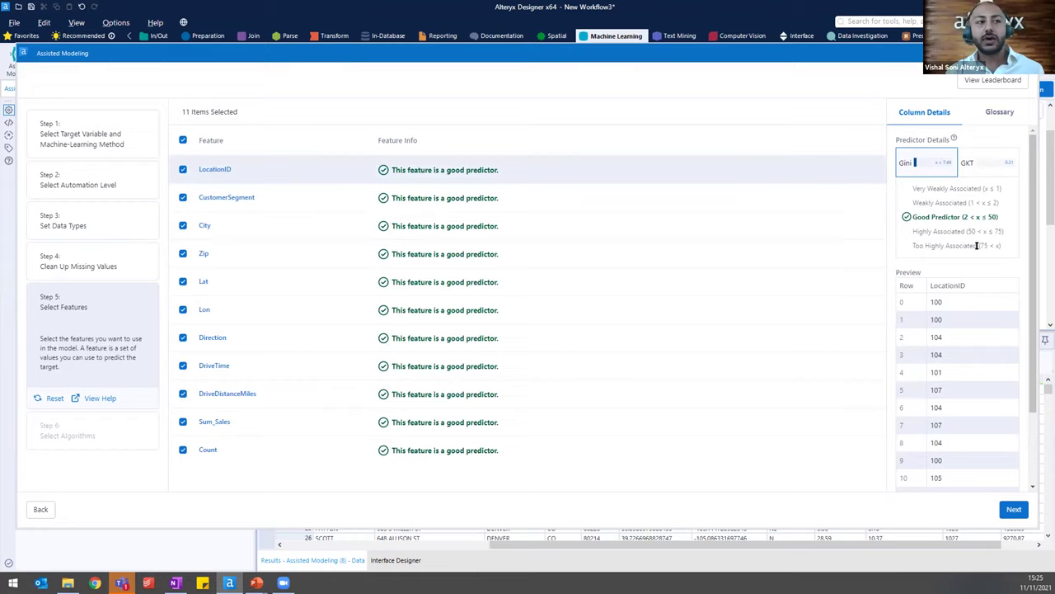
pyautogui.moveTo(1004, 246); pyautogui.dragTo(893, 252)
pyautogui.moveTo(914, 188); pyautogui.dragTo(1011, 185)
pyautogui.click(1005, 189)
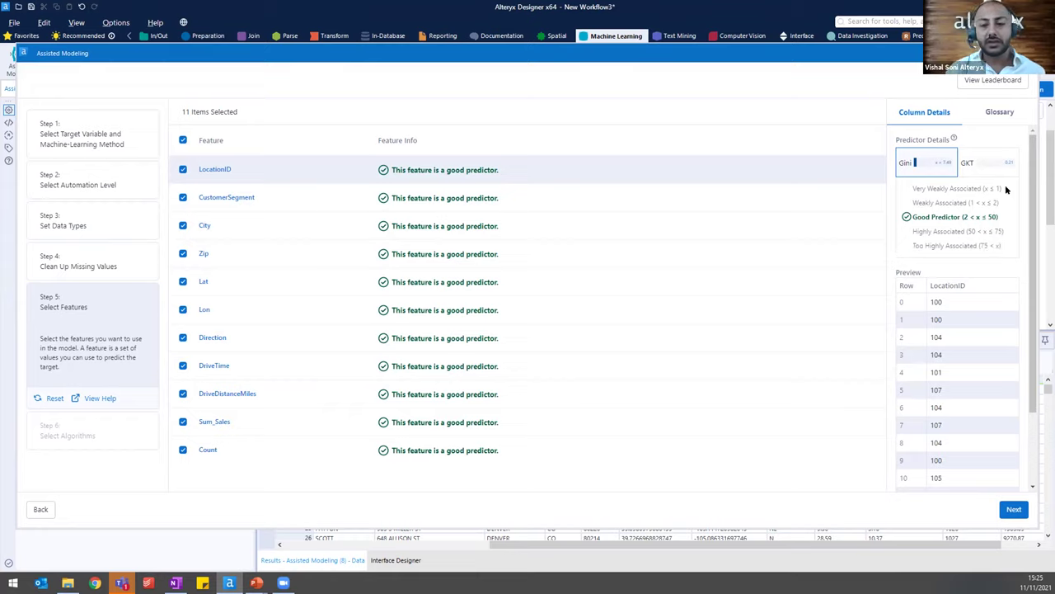
# Consult the glossary on the predictor measures, keep all features including Sum_Sales selected, and advance to Select Algorithms
pyautogui.click(995, 117)
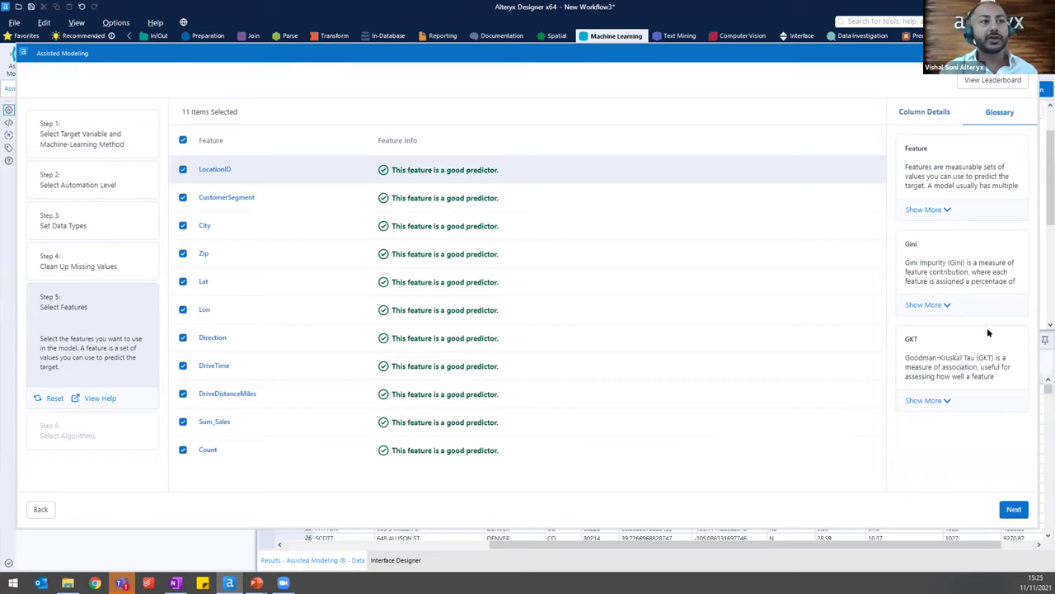
pyautogui.click(925, 115)
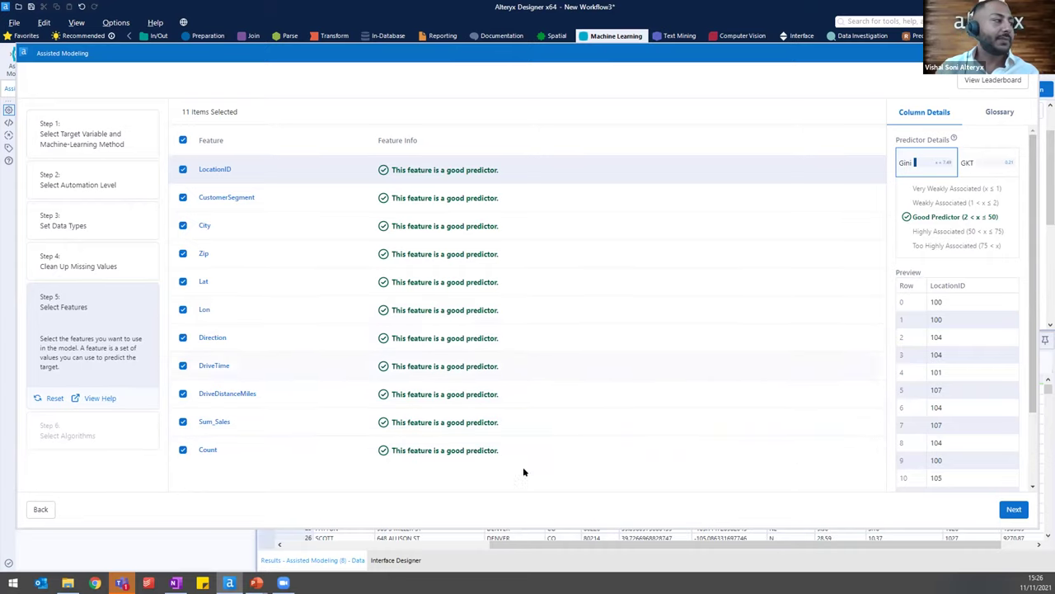
pyautogui.click(183, 422)
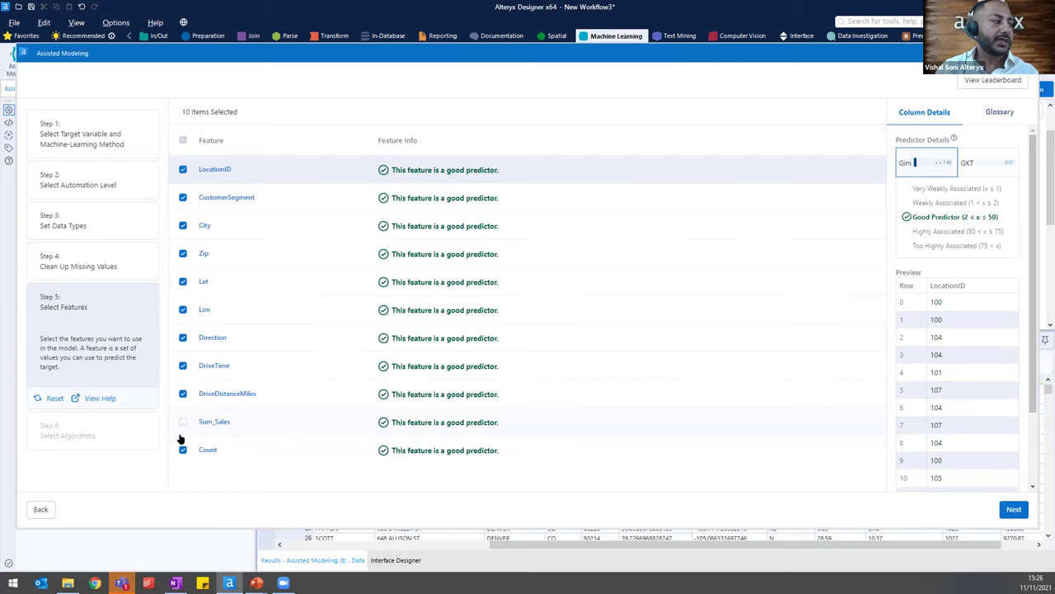
pyautogui.click(183, 423)
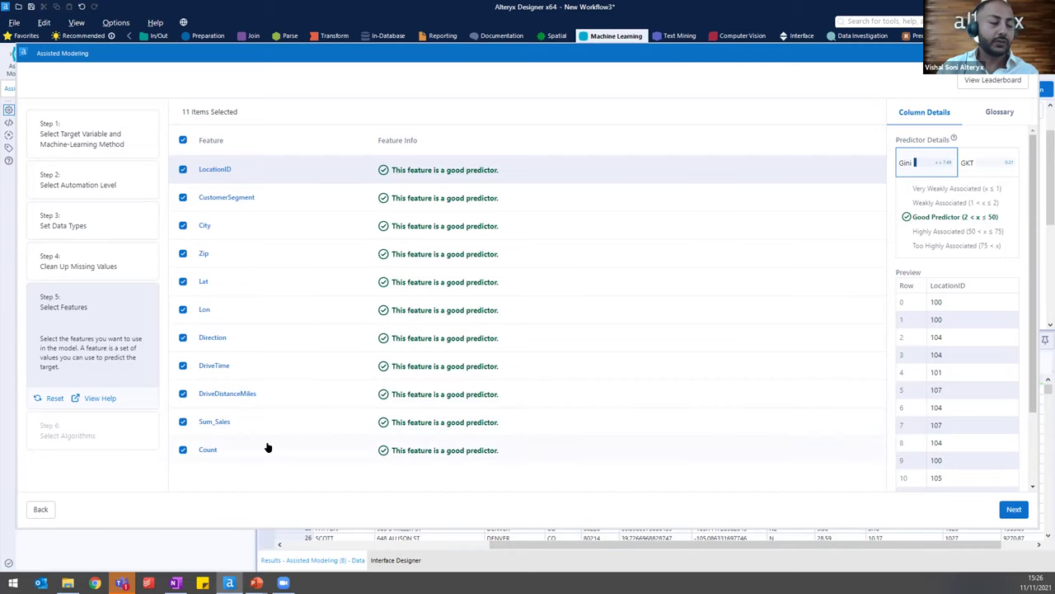
pyautogui.click(1005, 512)
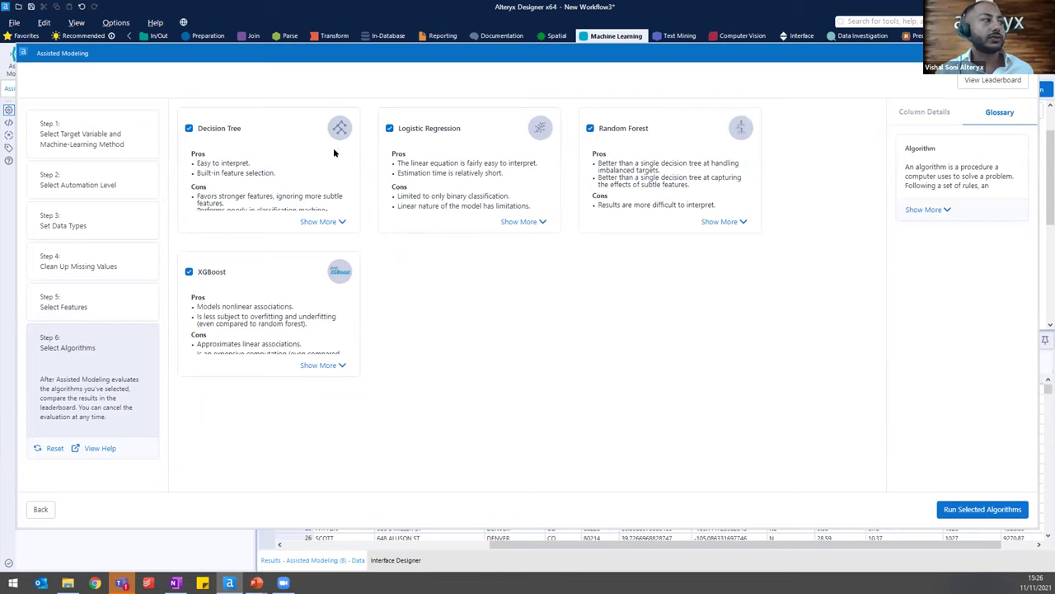
# Expand the Decision Tree and Logistic Regression descriptions, and run Decision Tree, Logistic Regression, Random Forest and XGBoost
pyautogui.click(329, 221)
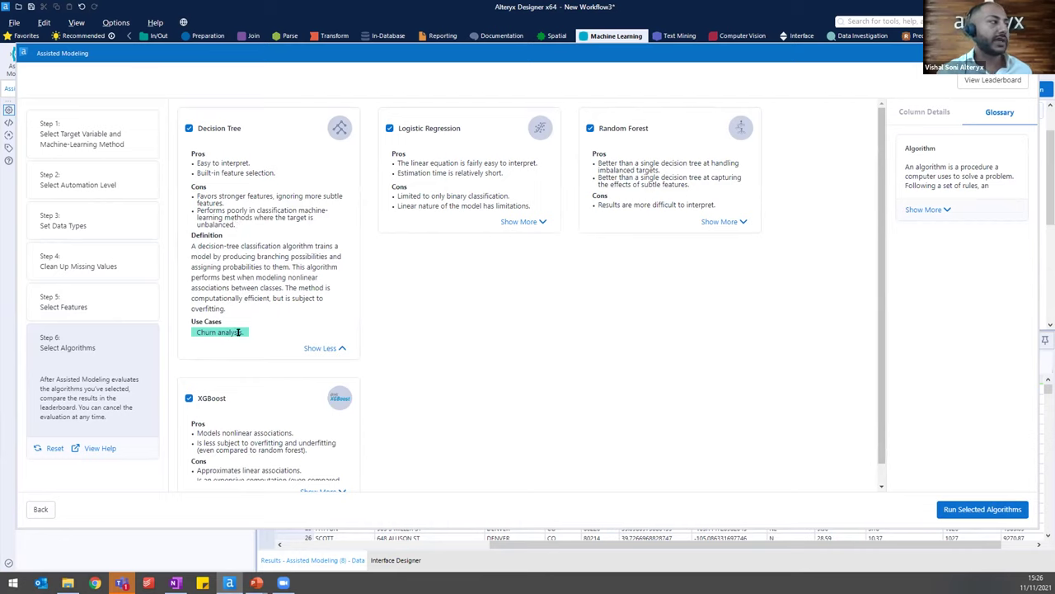
pyautogui.click(507, 223)
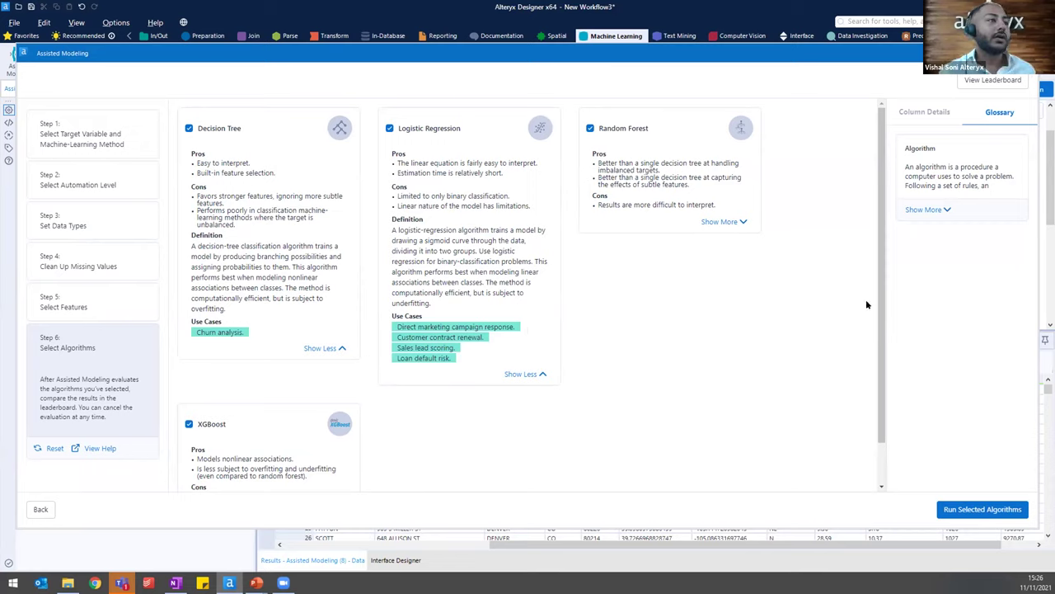
pyautogui.click(977, 509)
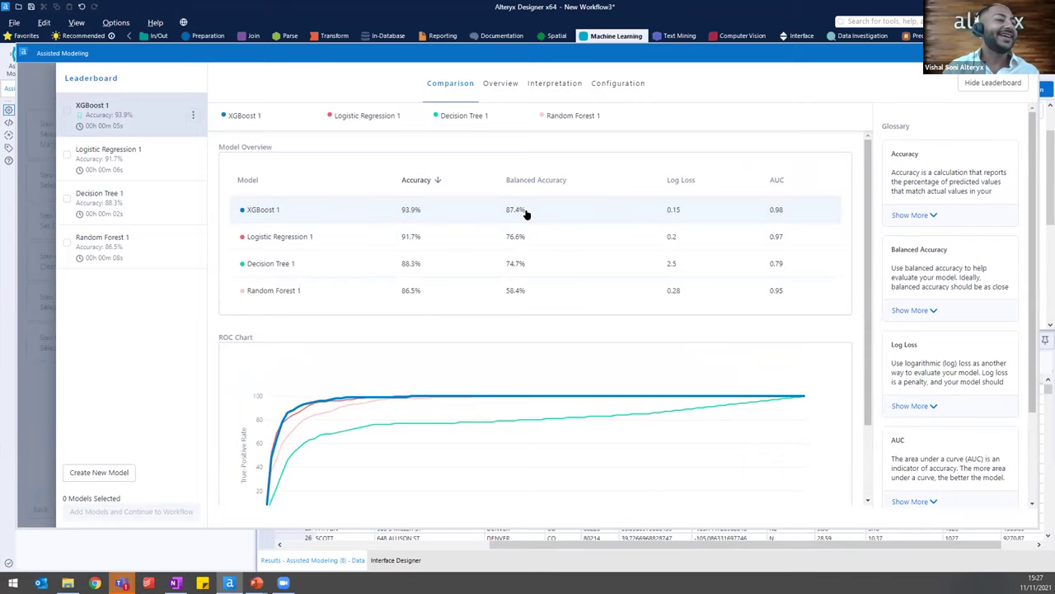
# Compare the models' metrics and ROC chart using the ROC glossary entry, and view the XGBoost model's overview
pyautogui.scroll(-1, 347, 360)
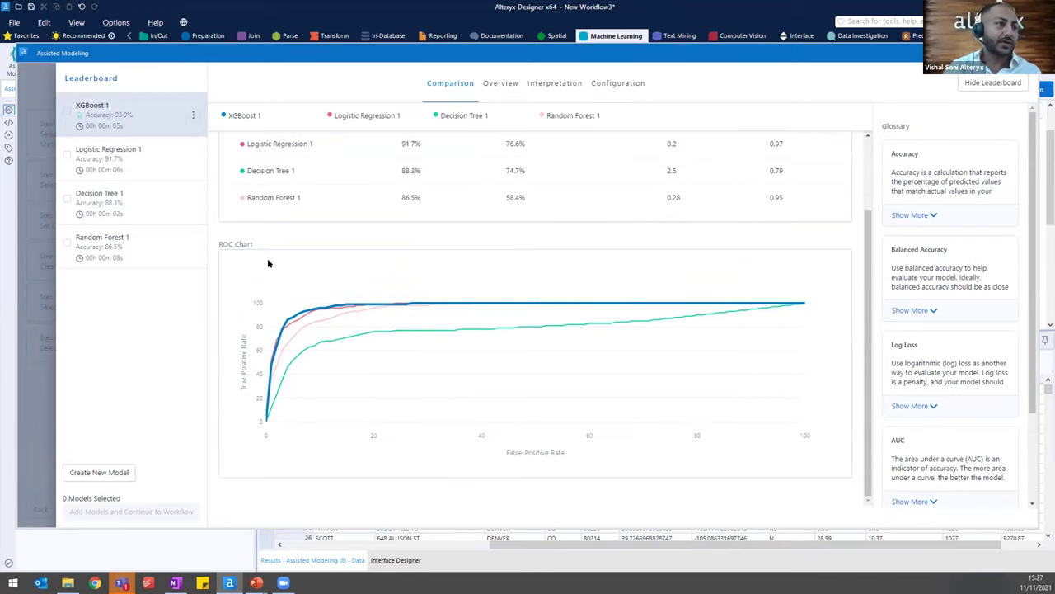
pyautogui.scroll(1, 362, 267)
pyautogui.scroll(-2, 943, 270)
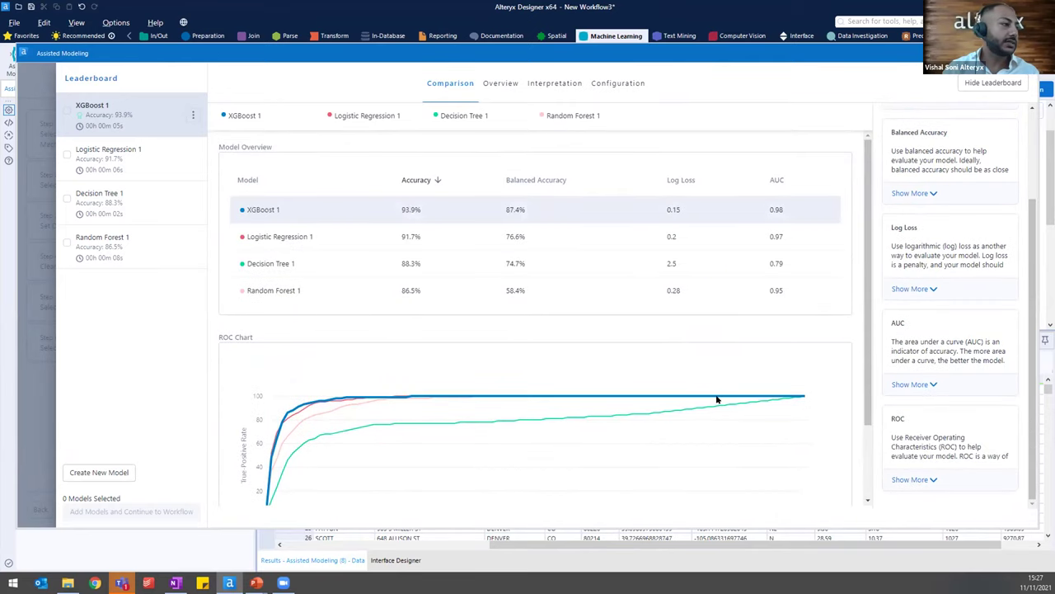
pyautogui.click(910, 479)
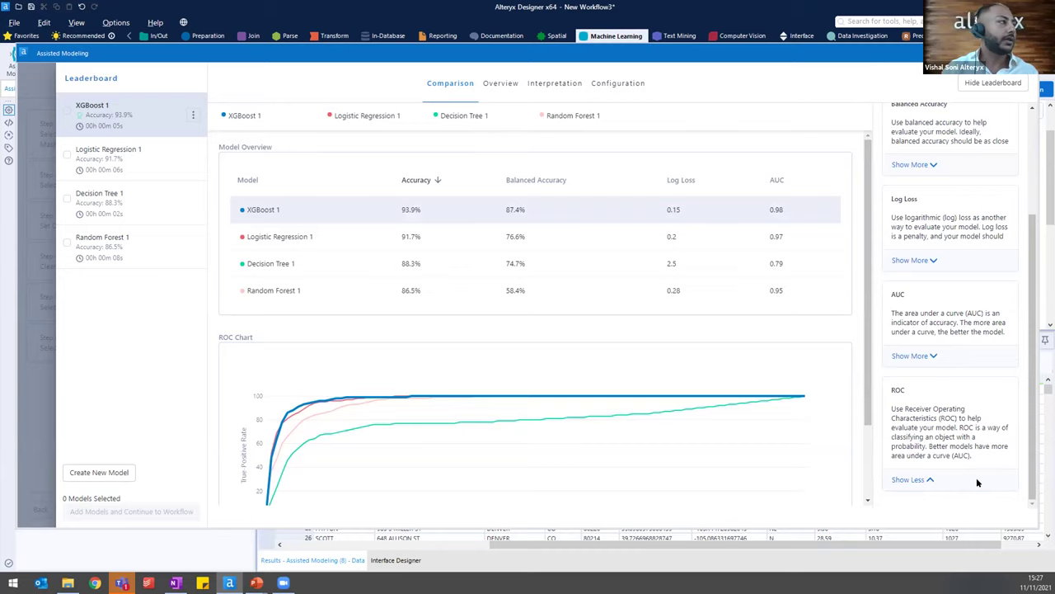
pyautogui.click(495, 79)
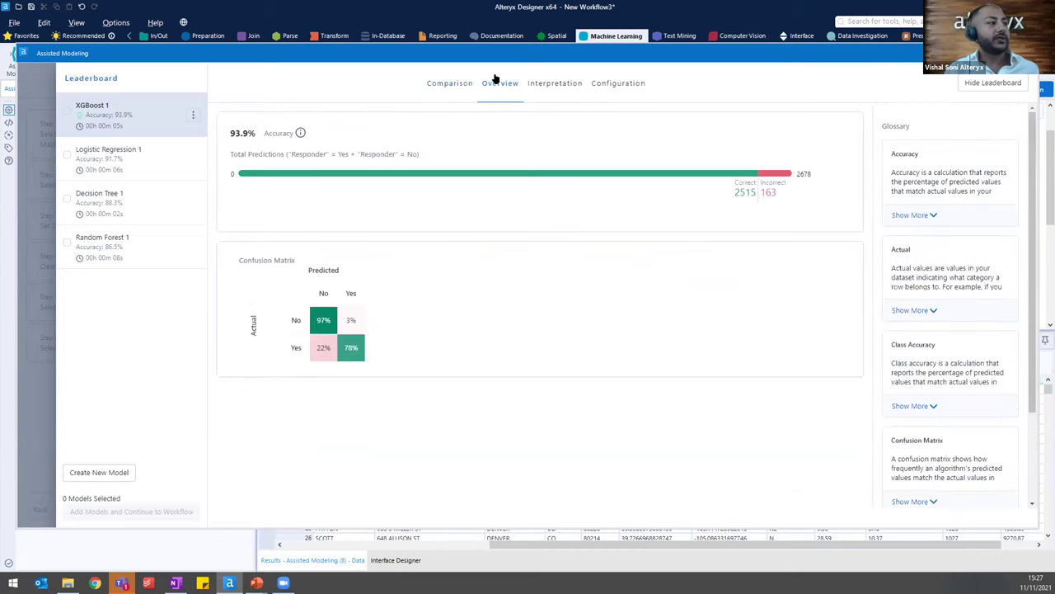